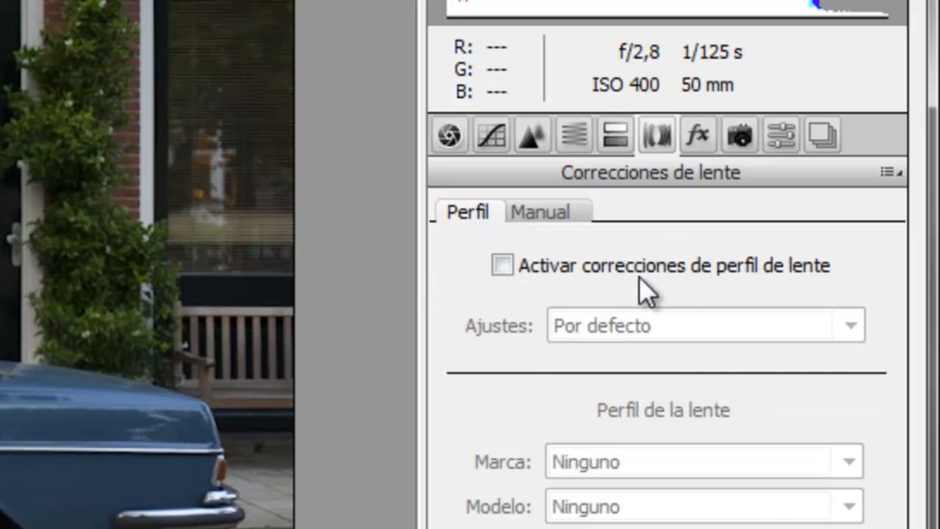
Enable the lens profile corrections, switching them off and on to compare the car photo with and without them
click(609, 265)
click(586, 268)
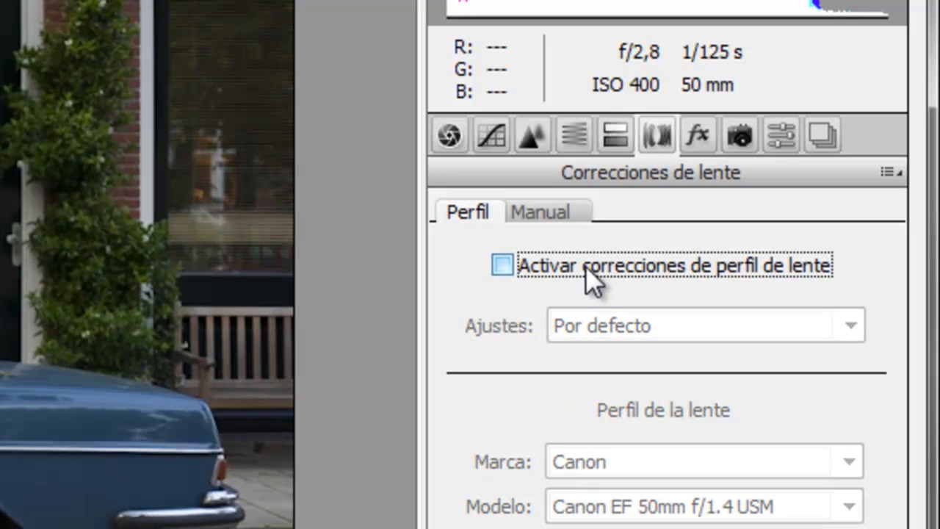
click(596, 264)
click(600, 264)
click(604, 264)
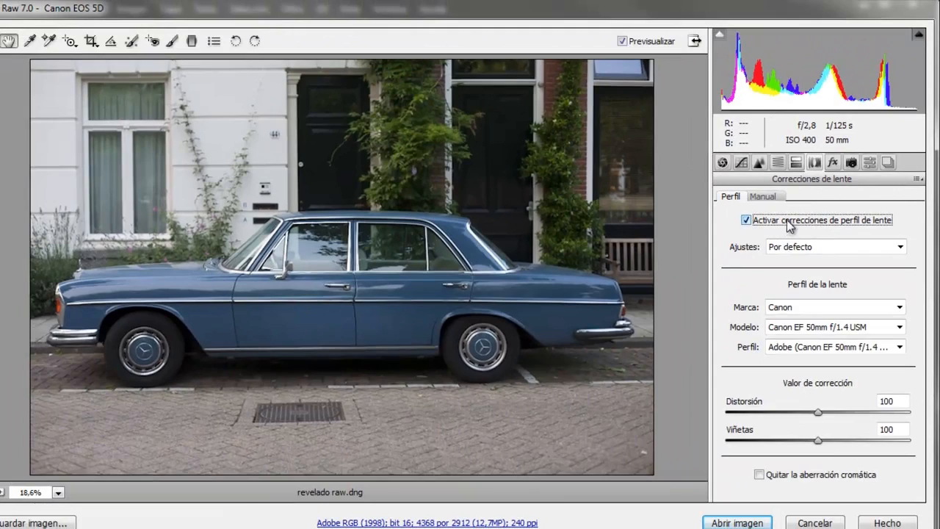
click(788, 222)
click(791, 223)
click(767, 223)
click(769, 223)
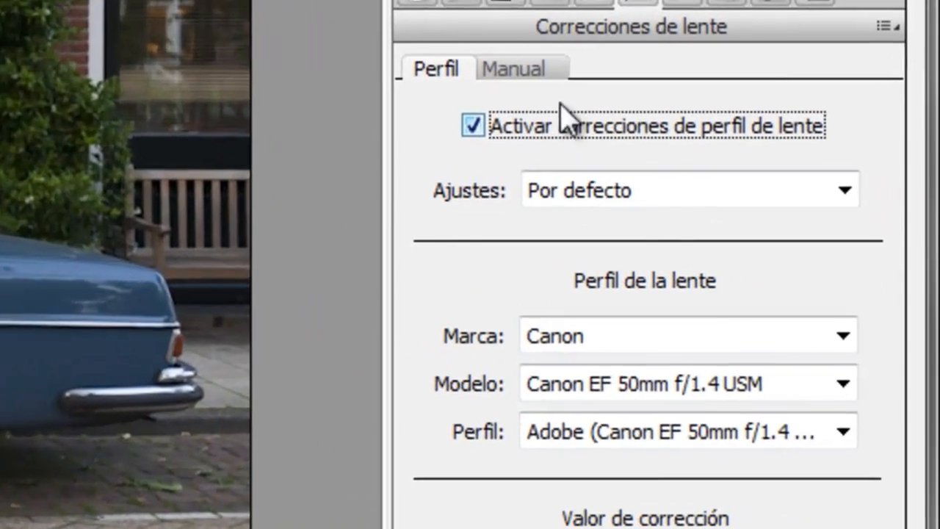
In the manual lens corrections, set the Horizontal transform to +5 and the Escala (scale) to 102
click(513, 69)
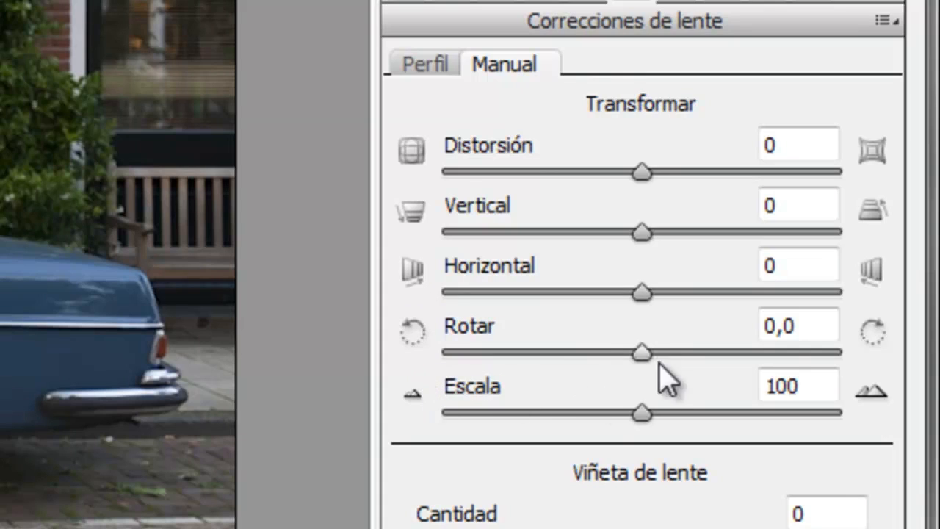
click(643, 294)
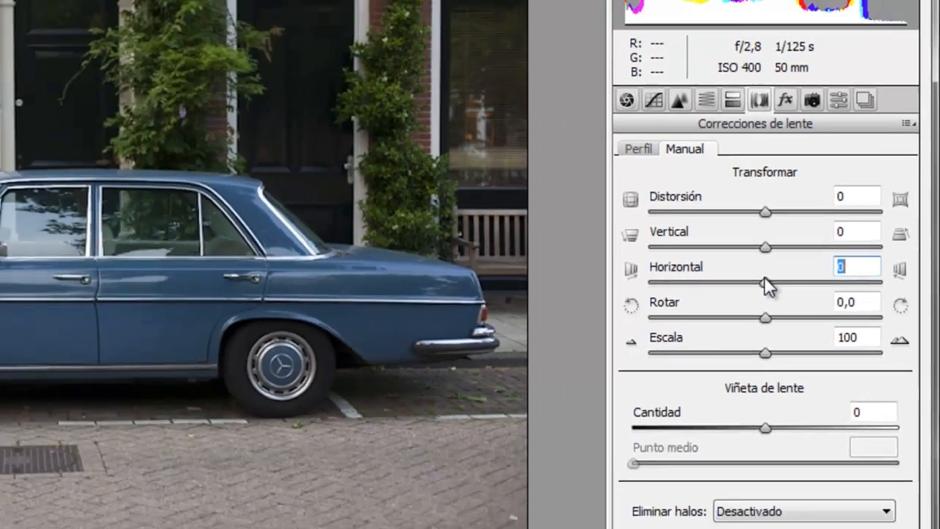
key(Up)
key(Up)
key(Up)
key(Up)
key(Up)
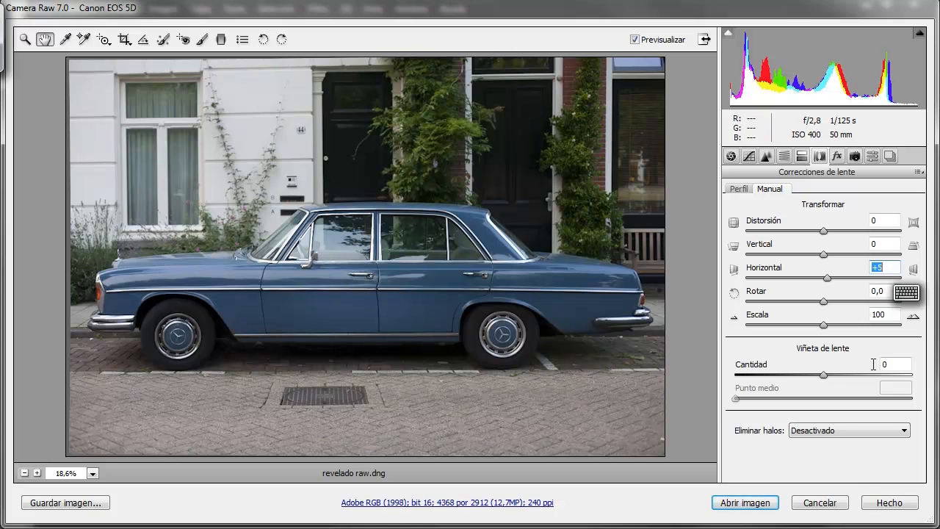
click(826, 324)
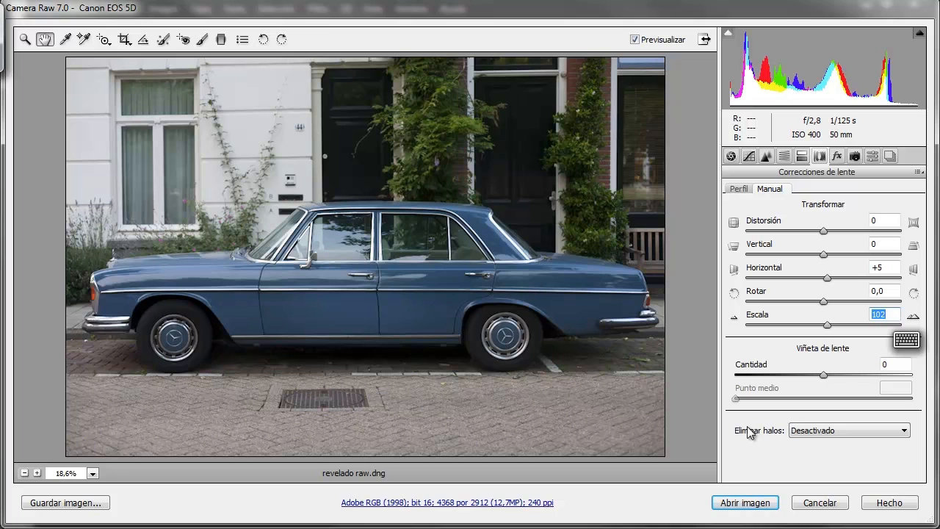
Compare the photo before and after the lens corrections by toggling the preview
click(664, 41)
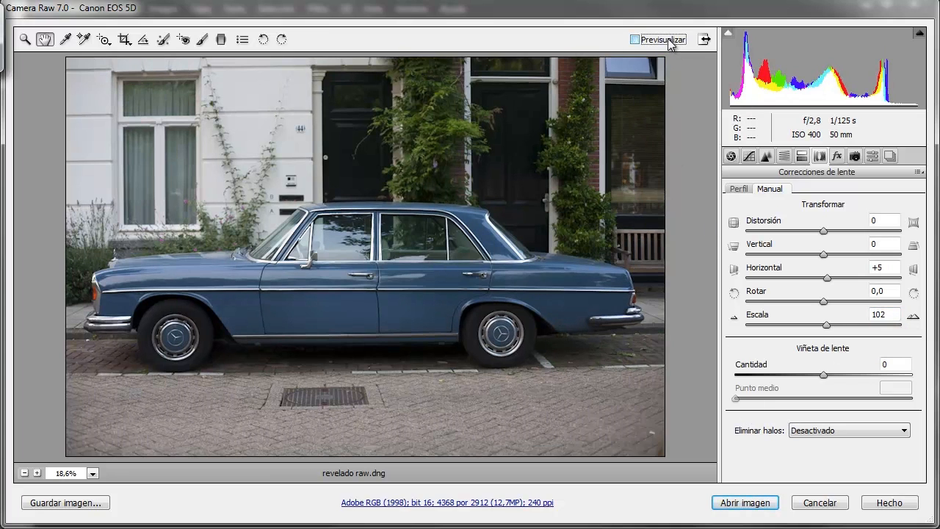
click(664, 42)
click(665, 43)
click(664, 42)
click(663, 43)
click(661, 43)
click(665, 43)
click(666, 42)
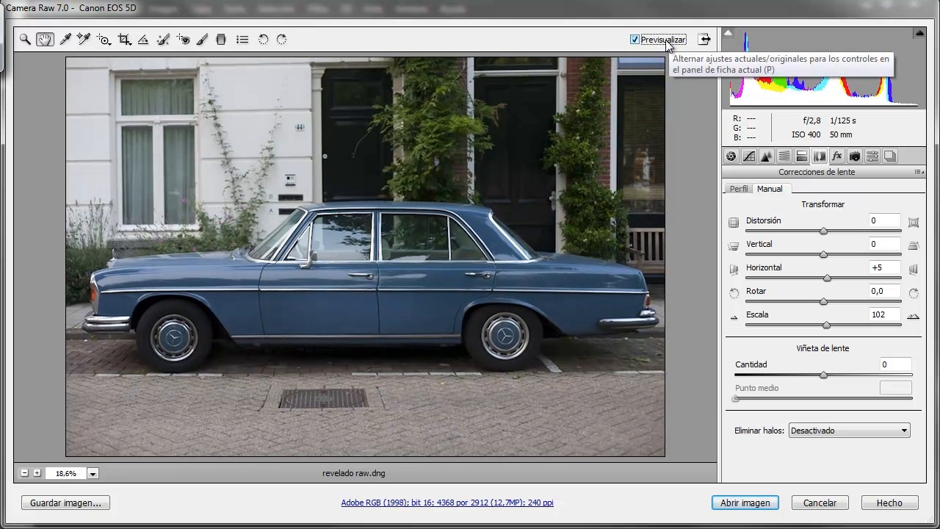
click(666, 41)
click(664, 42)
click(665, 41)
click(663, 42)
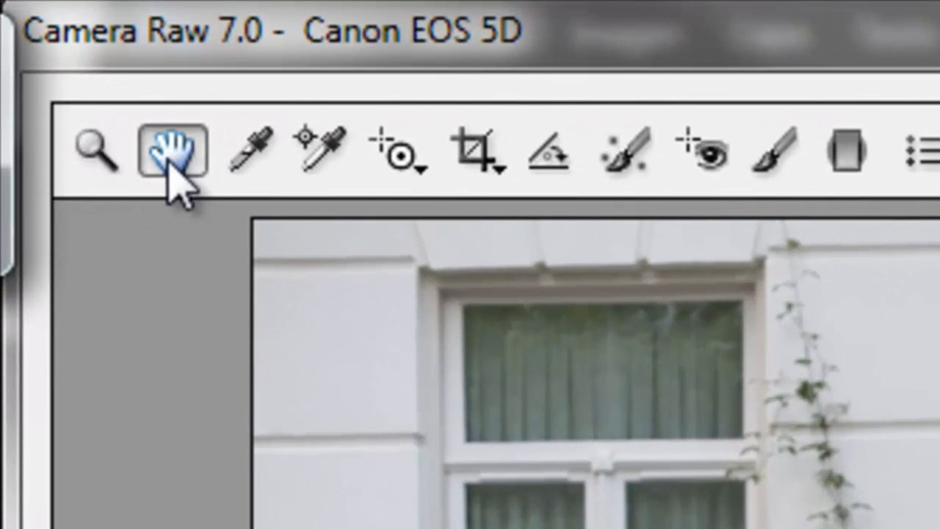
click(25, 40)
click(163, 149)
click(101, 153)
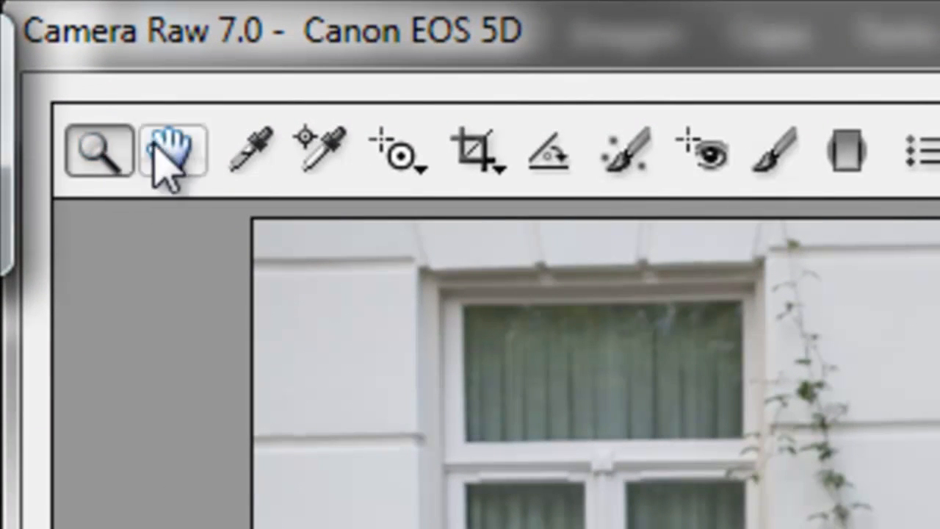
click(155, 148)
click(104, 152)
click(158, 157)
Set the white balance by sampling a neutral grey on the metal trim of the car's rear wheel
key(z)
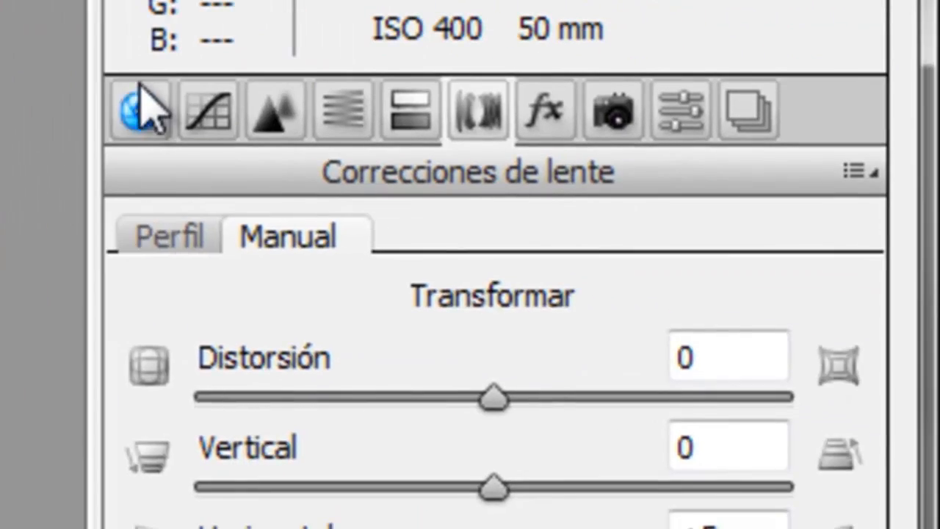
click(139, 110)
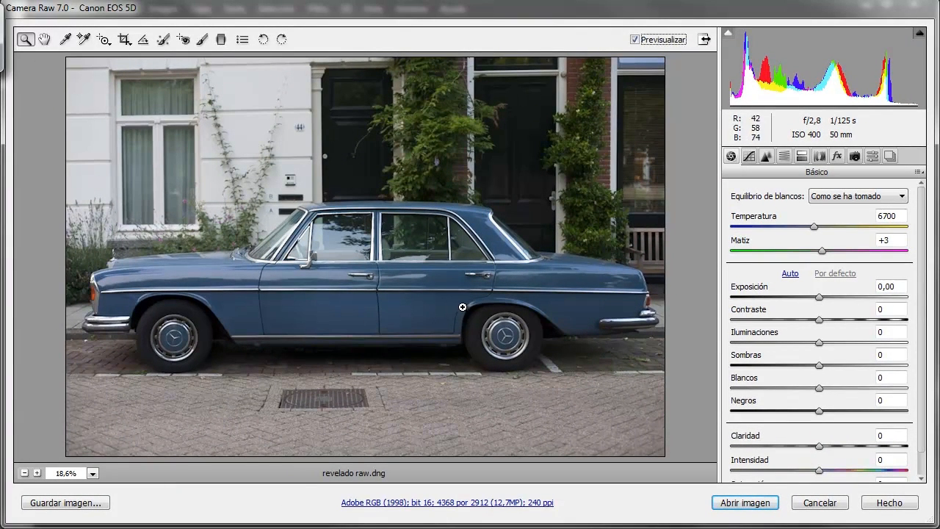
drag(462, 306, 530, 372)
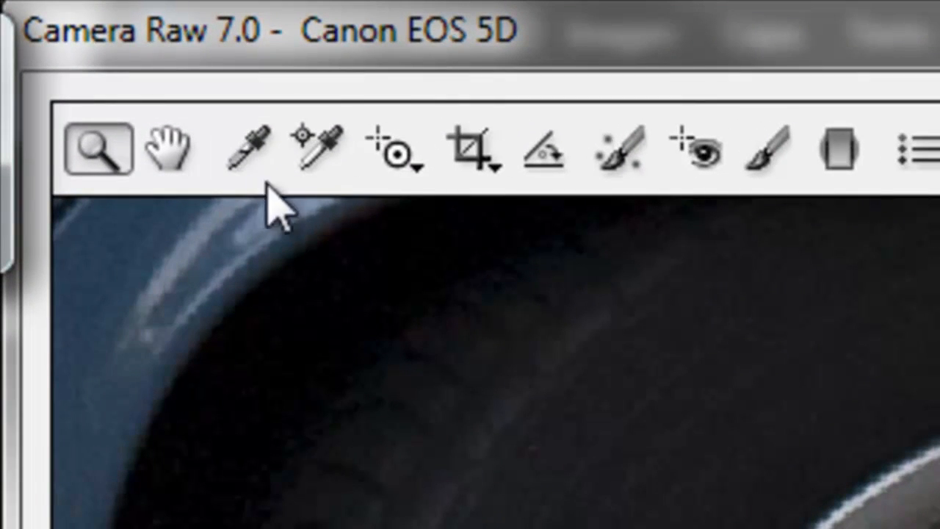
click(65, 38)
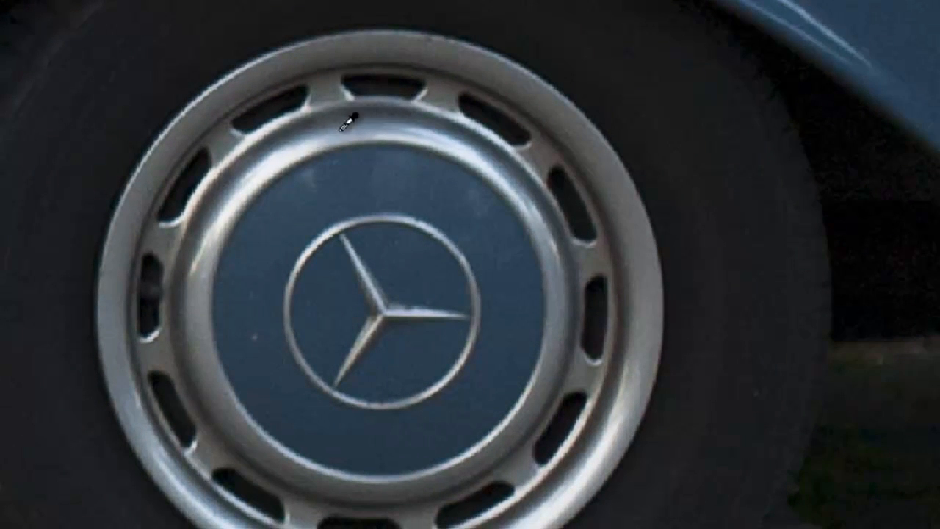
click(265, 174)
click(361, 51)
click(397, 29)
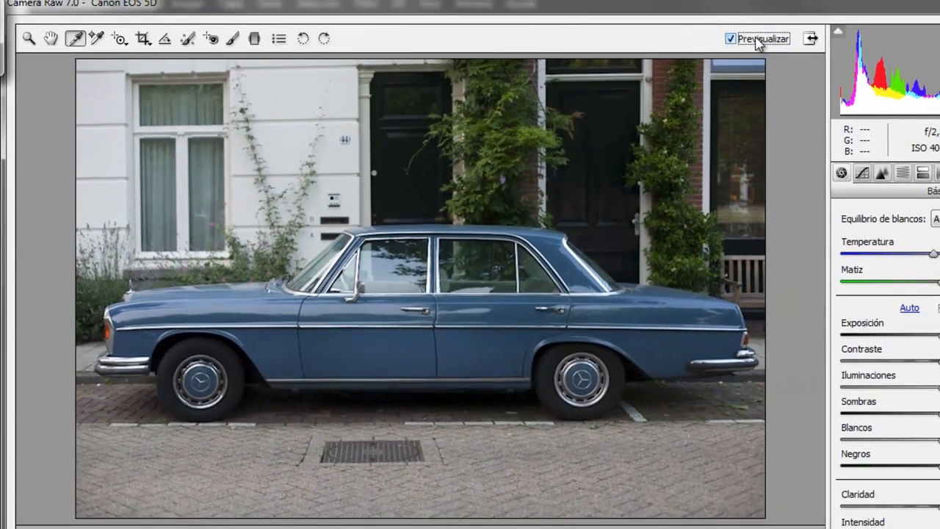
Compare the sampled white balance with the original and set Temperatura to 7100
click(759, 41)
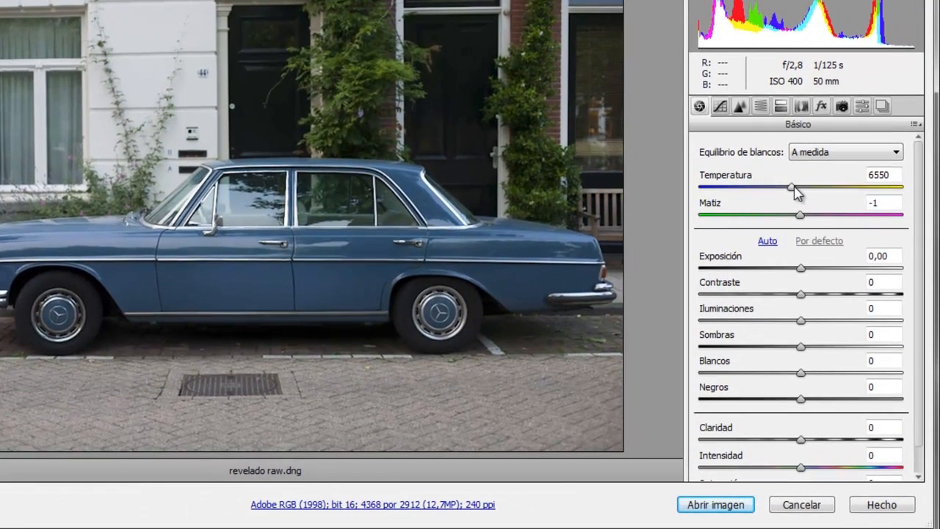
drag(796, 189, 808, 189)
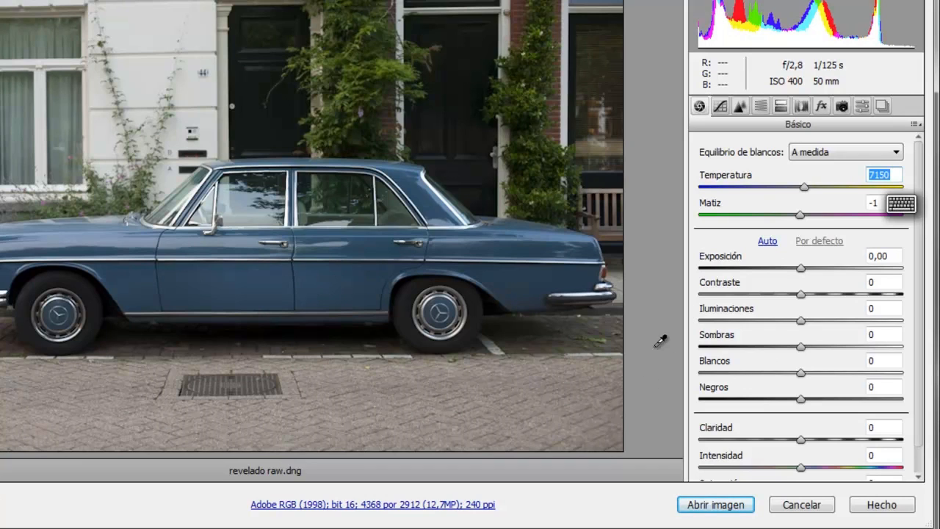
drag(803, 188, 806, 187)
Set Exposición to +0,90, checking for clipped highlights
click(927, 359)
scroll(925, 374, down, 1)
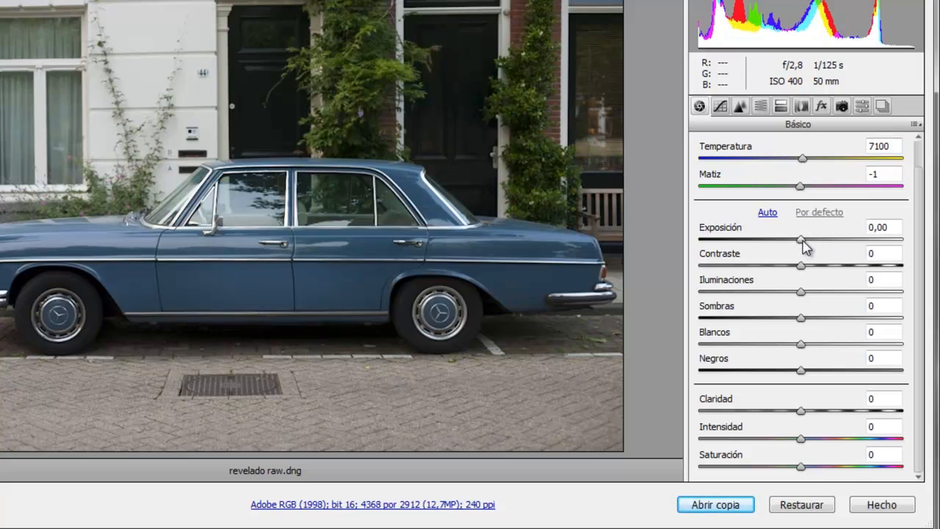
alt+click(801, 240)
drag(802, 240, 836, 243)
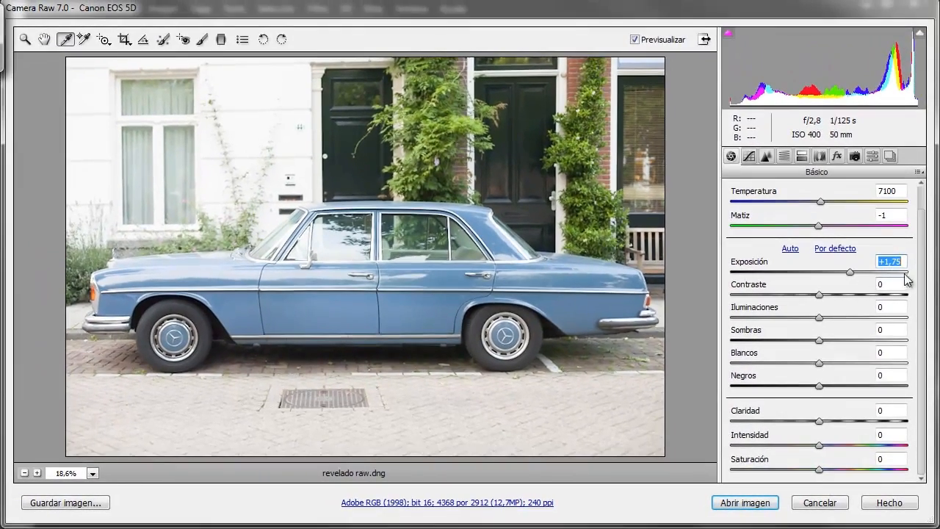
mouse_move(849, 274)
mouse_down()
mouse_move(815, 275)
mouse_move(876, 274)
mouse_move(824, 275)
mouse_move(835, 277)
mouse_up()
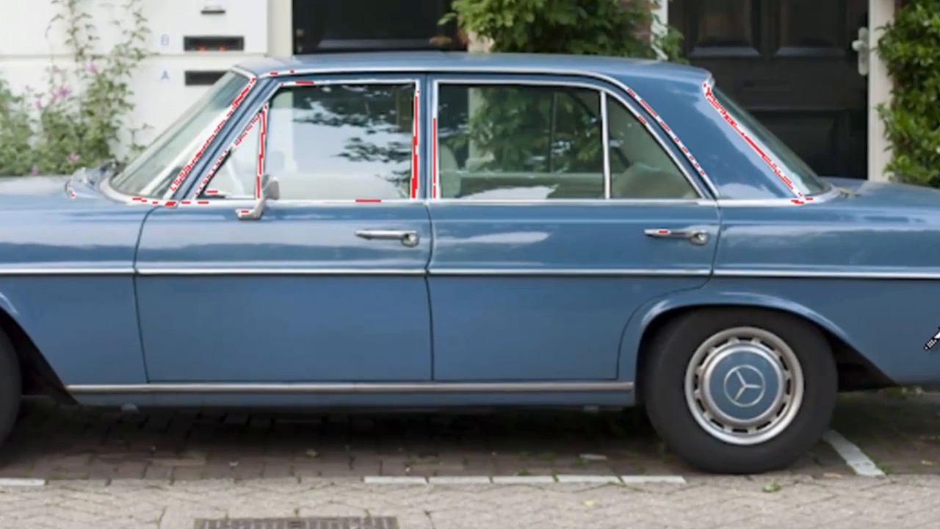
Toggle the highlight and shadow clipping warnings to examine which areas of the car photo lose detail
key(o)
key(o)
key(o)
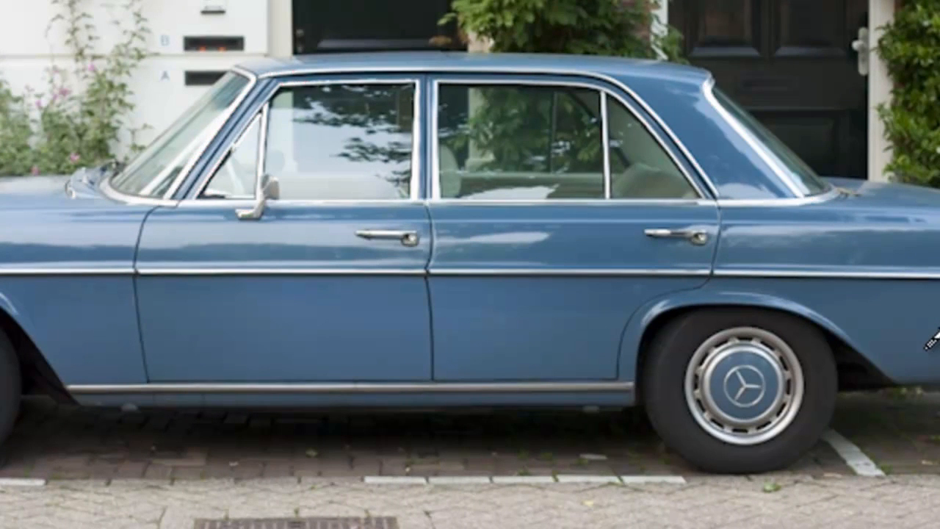
key(u)
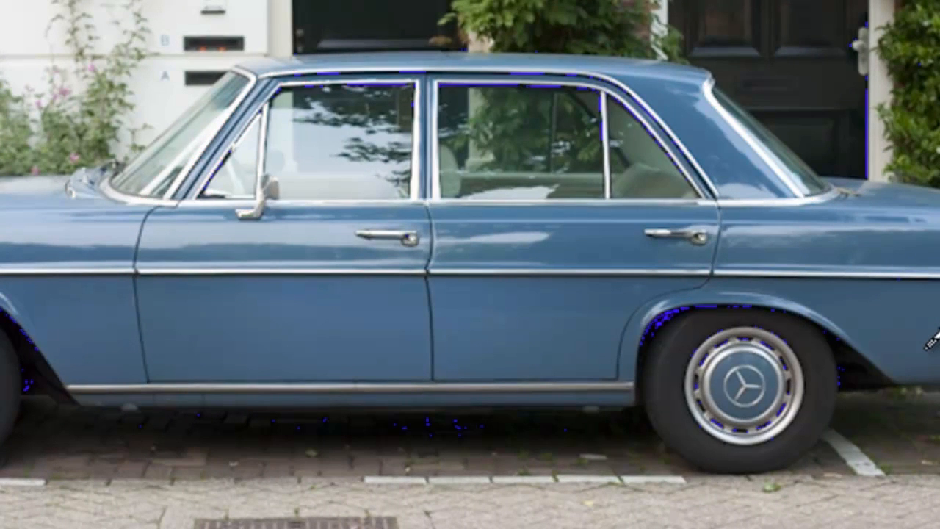
key(u)
key(u)
key(u)
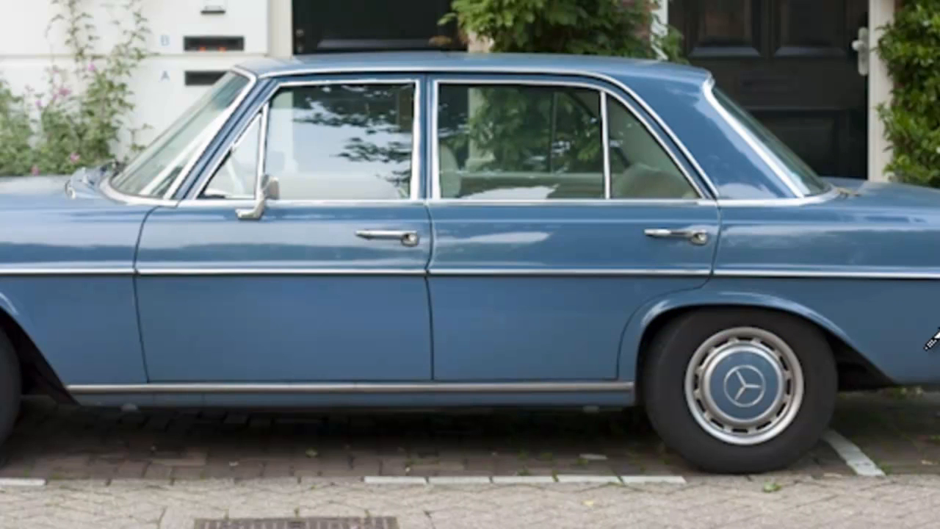
key(u)
key(u)
key(u)
key(u)
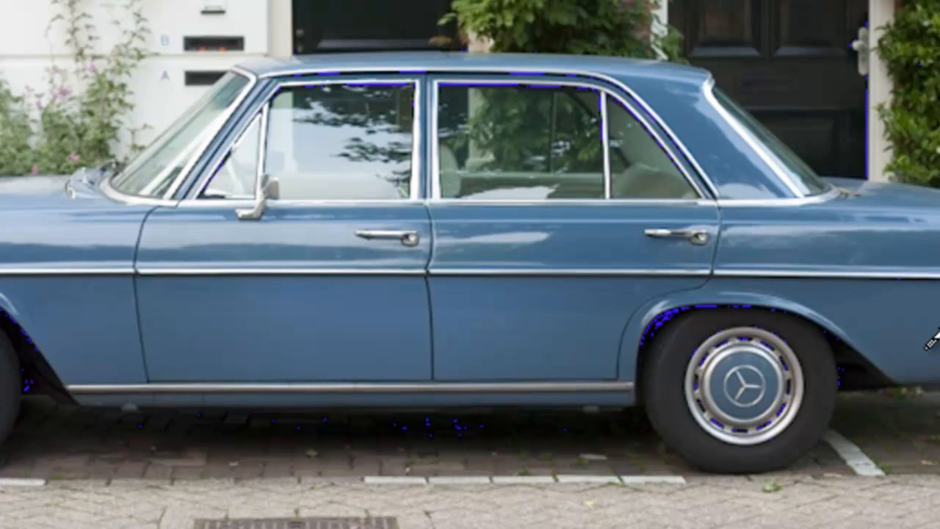
key(o)
key(o)
key(u)
key(u)
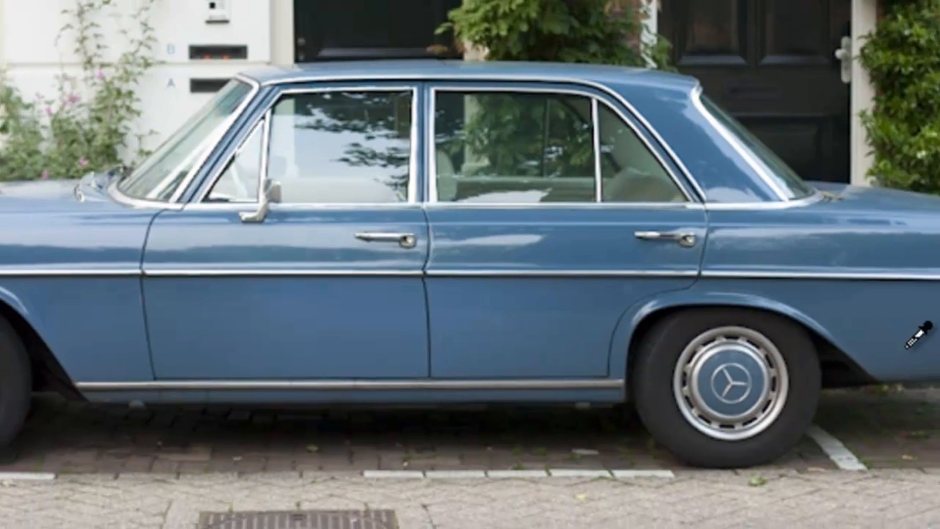
key(u)
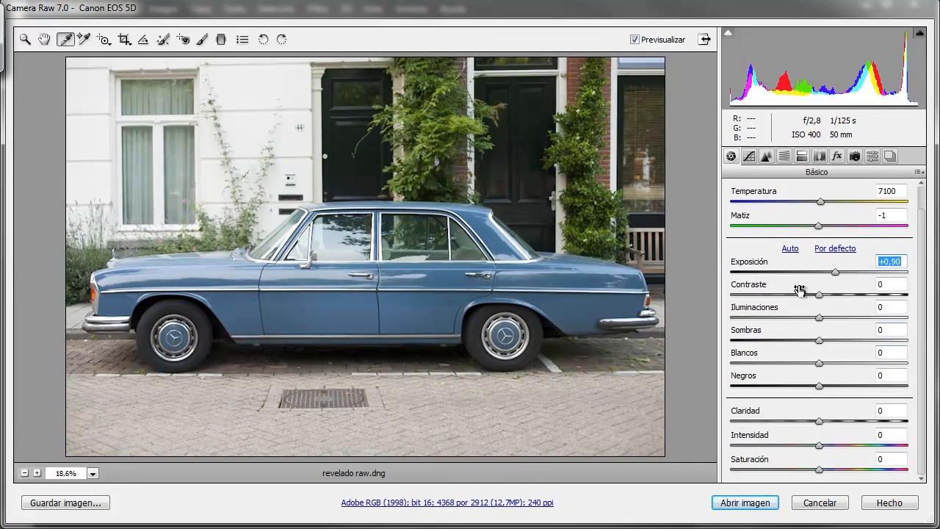
Set Contraste to +15 after trying a stronger value
drag(820, 295, 924, 307)
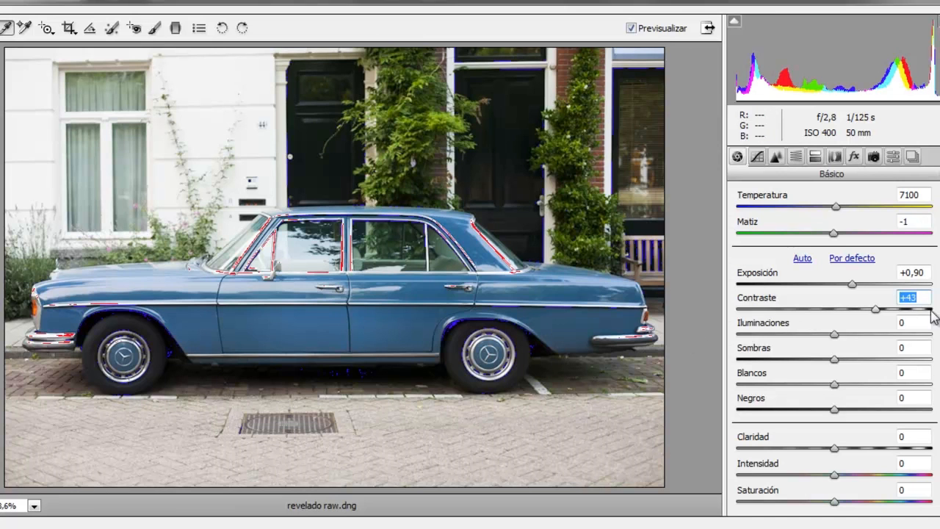
drag(882, 314, 856, 316)
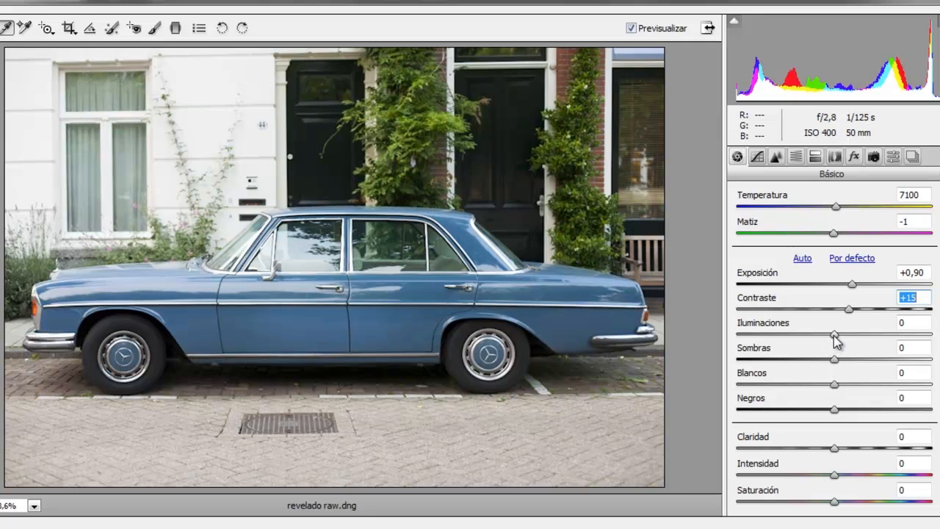
Recover tonal detail by setting Iluminaciones to -16 and Sombras to +48
mouse_move(835, 338)
mouse_down()
mouse_move(742, 357)
mouse_move(856, 339)
mouse_move(779, 346)
mouse_move(854, 345)
mouse_move(821, 346)
mouse_up()
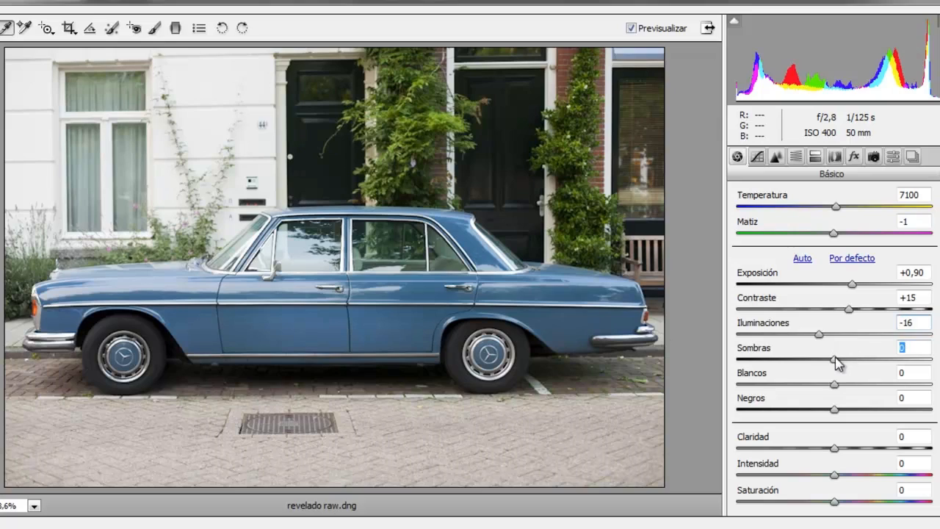
drag(837, 362, 921, 360)
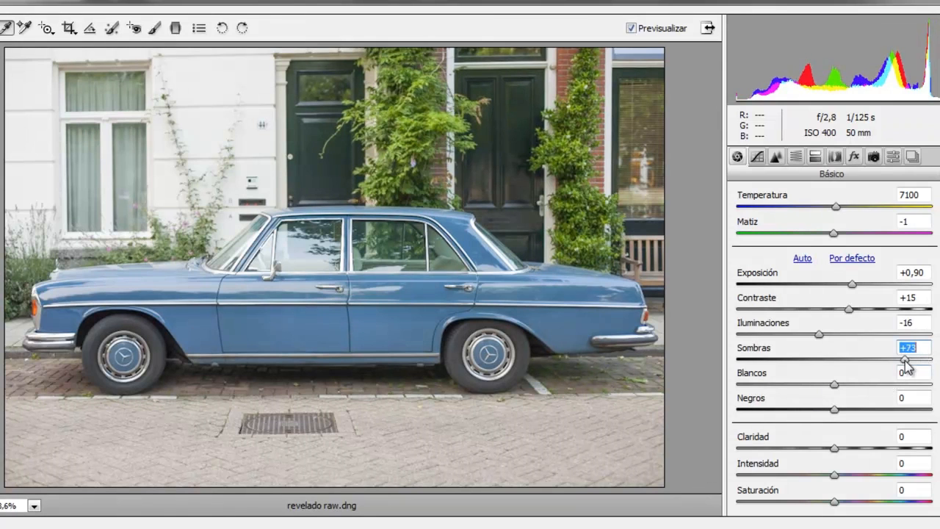
drag(914, 360, 893, 376)
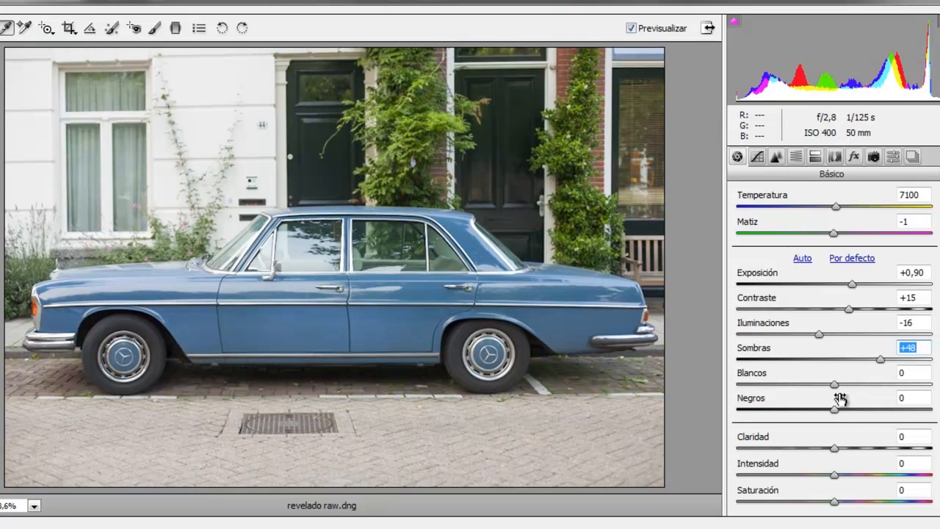
Set Blancos to +11 and Negros to +8
drag(838, 384, 876, 387)
mouse_move(835, 411)
mouse_down()
mouse_move(901, 408)
mouse_move(869, 408)
mouse_move(898, 408)
mouse_move(854, 384)
mouse_move(843, 390)
mouse_move(846, 413)
mouse_up()
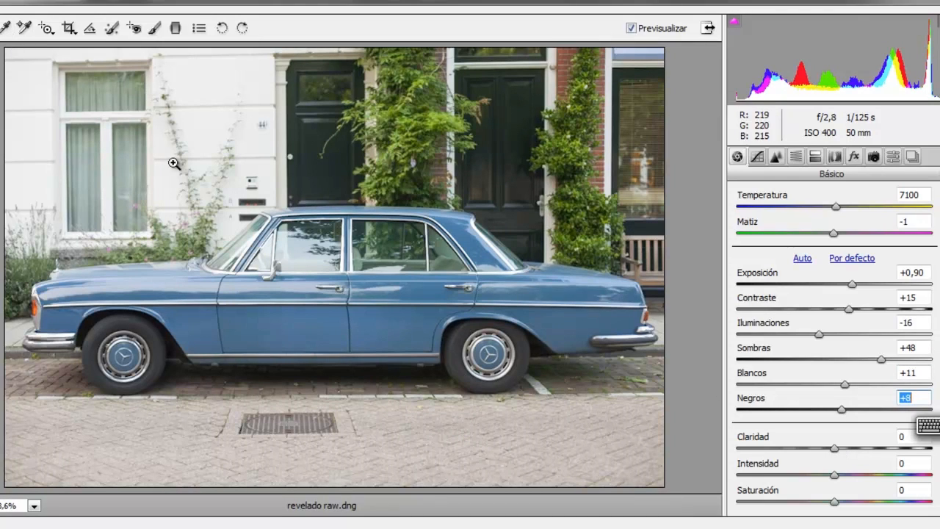
Set Claridad to +66, judging its effect on the wall and climbing plants at close range
click(88, 155)
drag(834, 448, 900, 451)
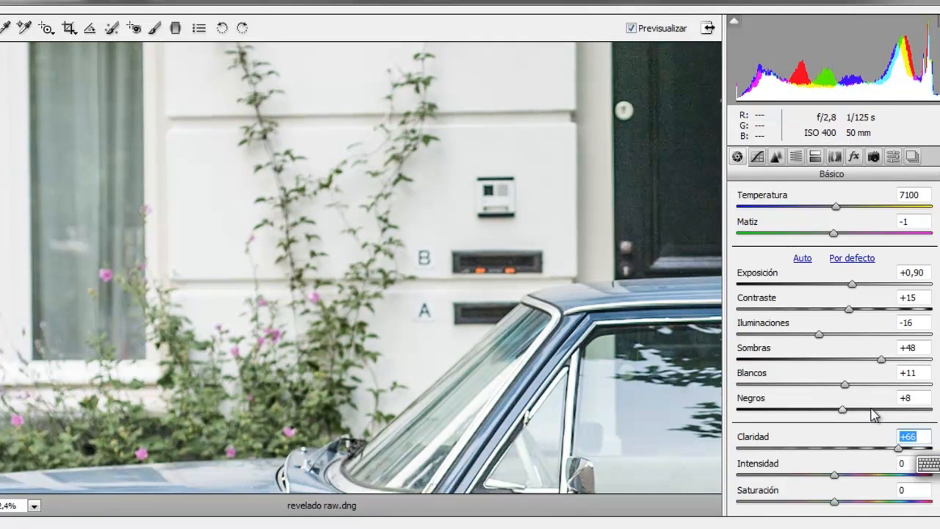
key(ctrl+0)
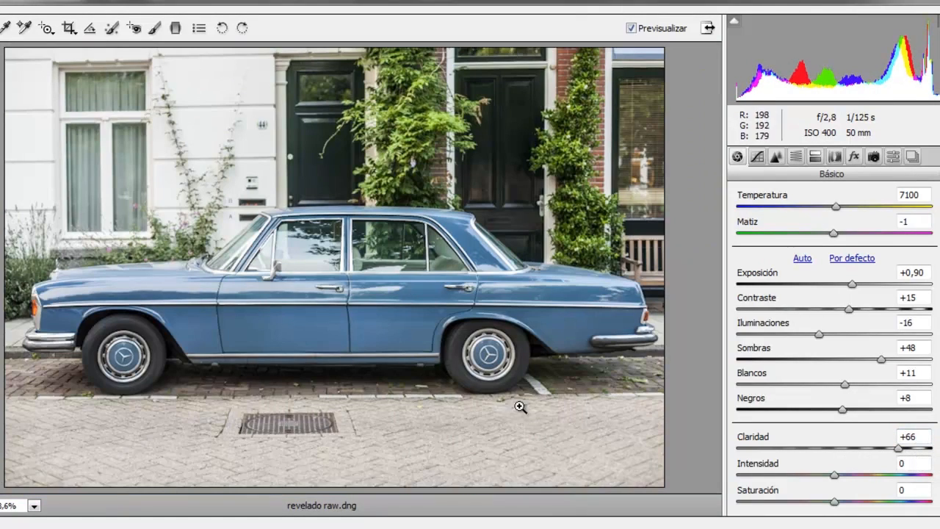
Compare the photo with and without the basic adjustments, and try Claridad at +74
click(657, 31)
click(659, 31)
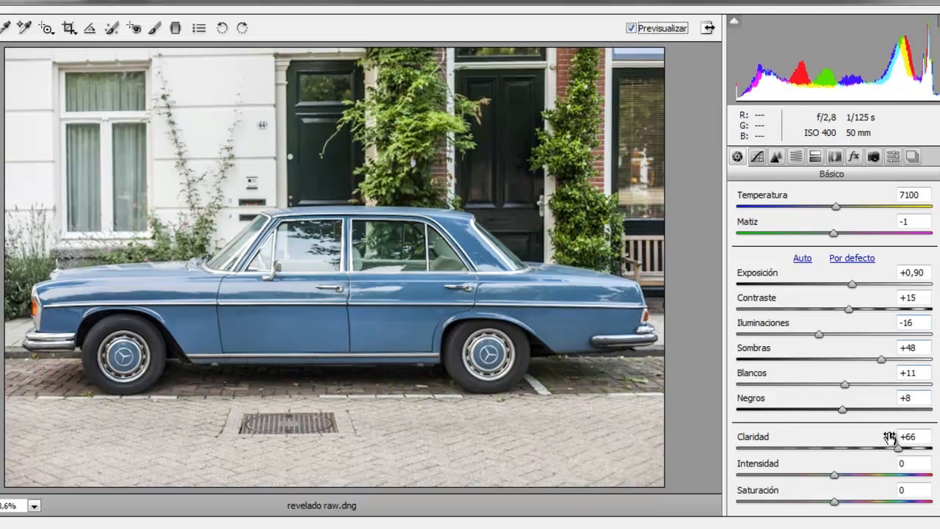
drag(889, 437, 893, 455)
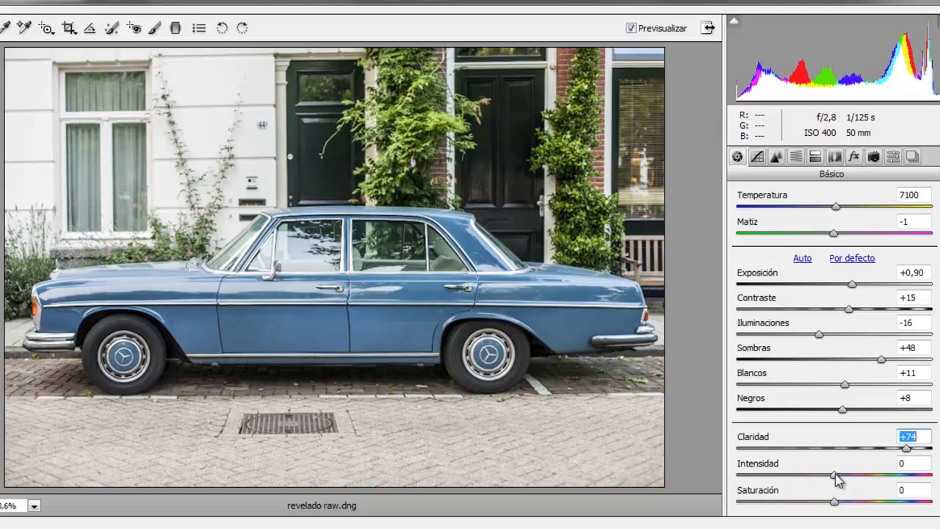
Set Saturación to +3 and Claridad to +21, returning Intensidad to 0 after trying small changes
mouse_move(850, 478)
mouse_down()
mouse_move(917, 475)
mouse_move(832, 481)
mouse_move(839, 474)
mouse_up()
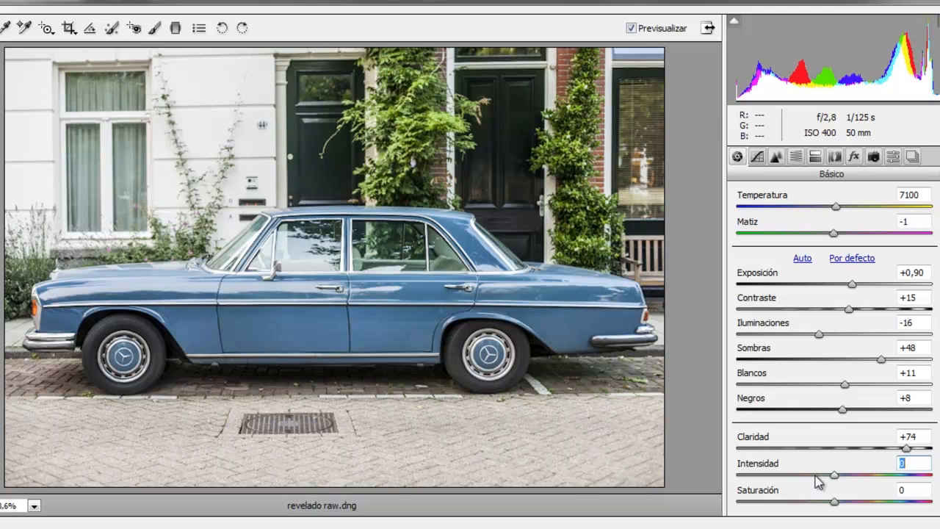
drag(865, 479, 832, 482)
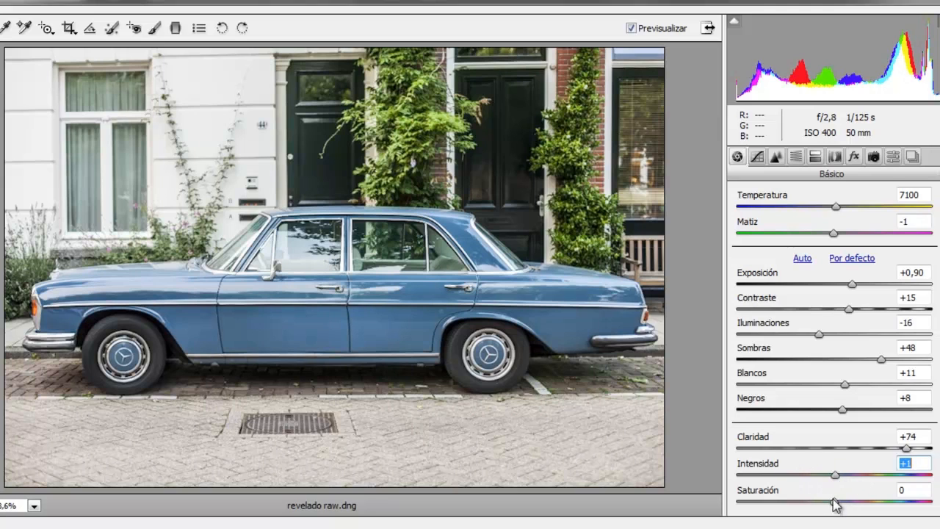
drag(835, 504, 835, 479)
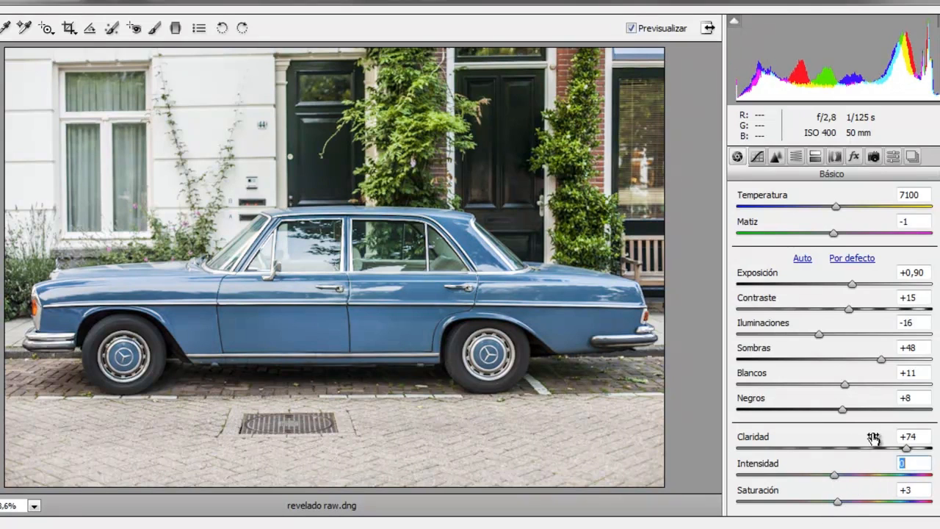
drag(905, 448, 859, 458)
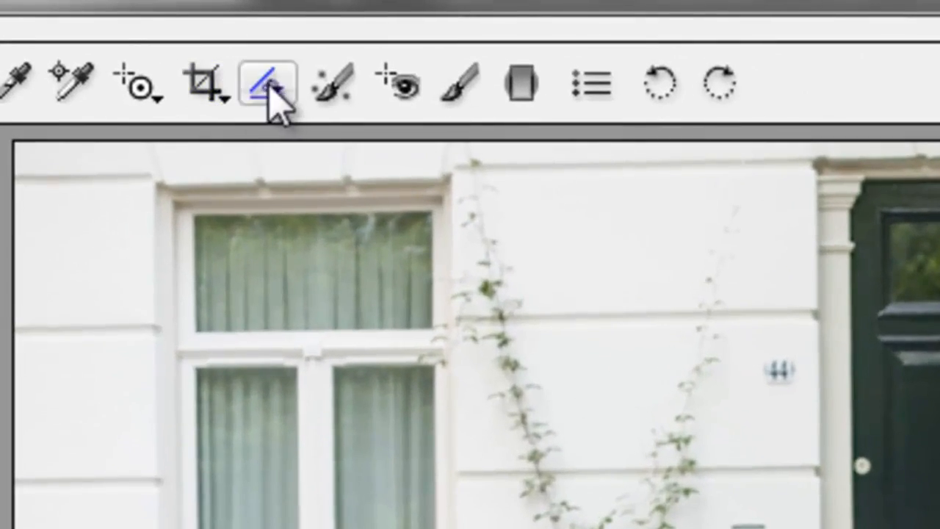
Straighten the photo along the white road line beneath the car, refine the levelling with a second line and apply the crop
click(252, 79)
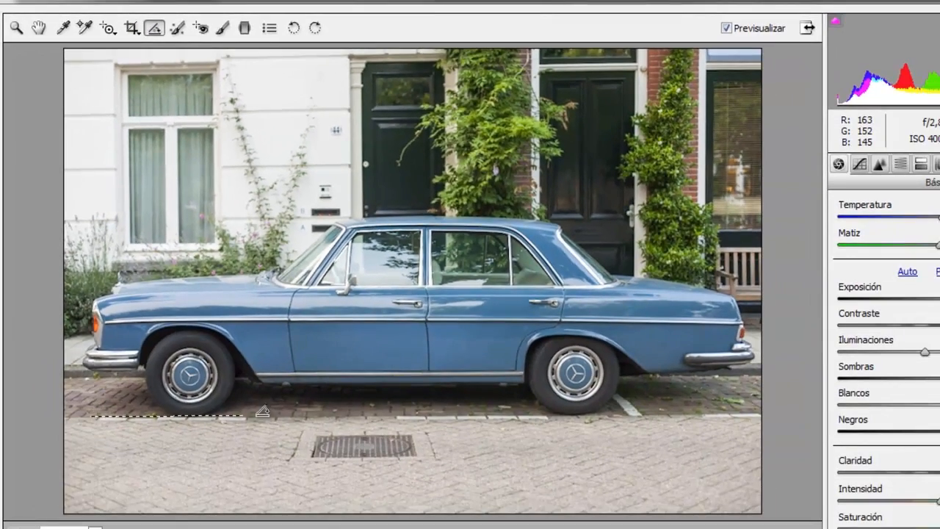
drag(90, 416, 737, 407)
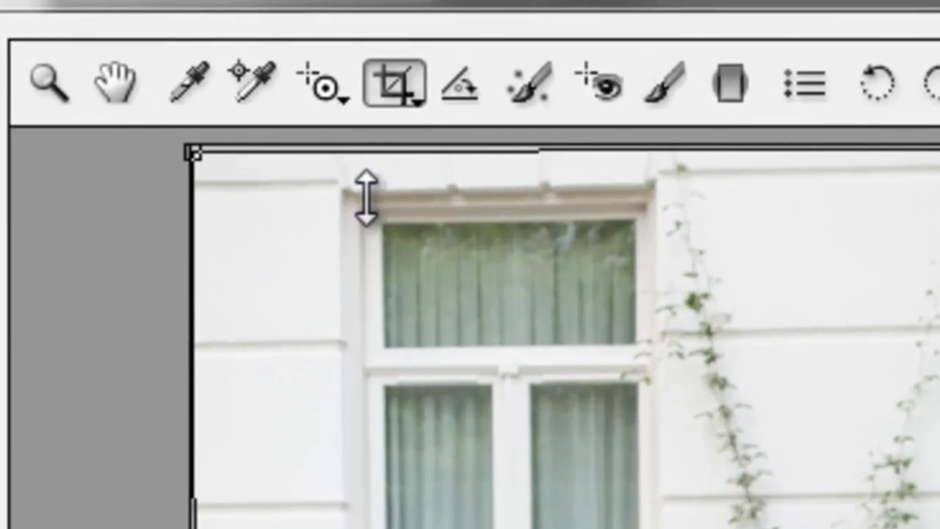
click(464, 88)
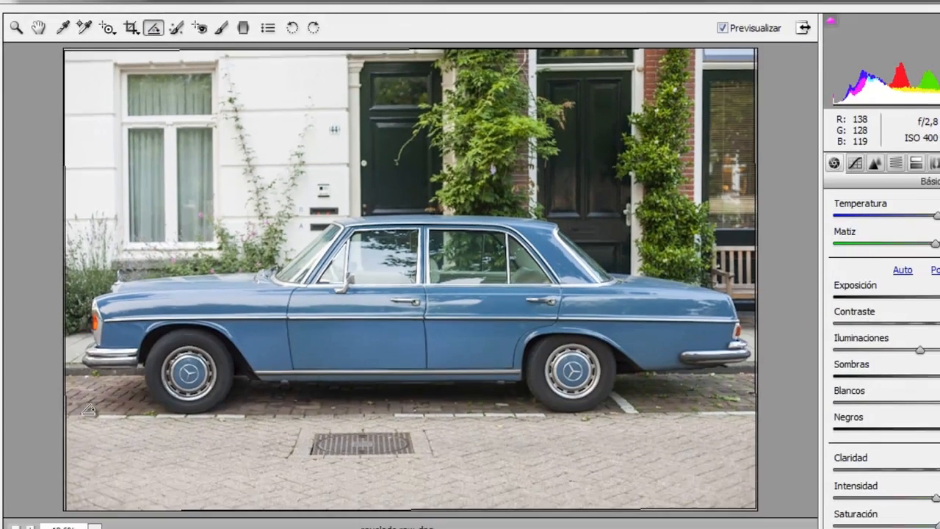
drag(80, 406, 724, 401)
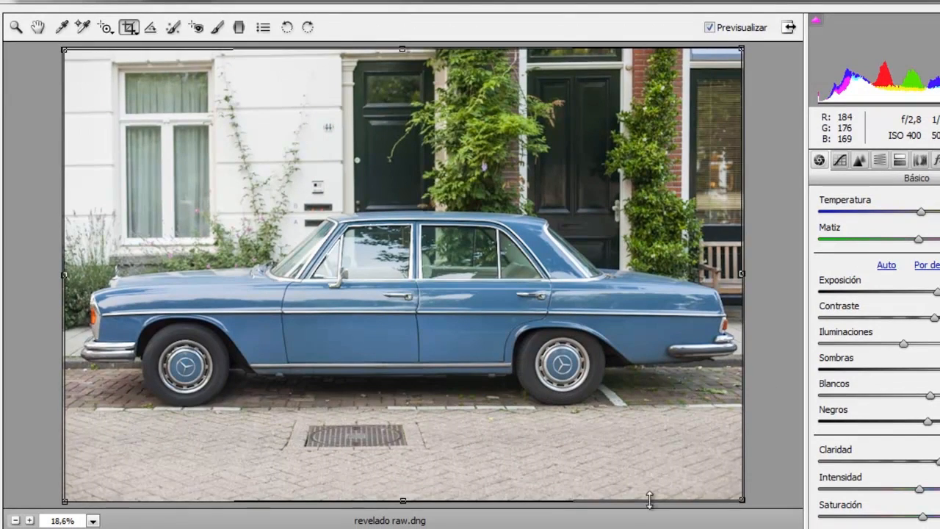
key(Return)
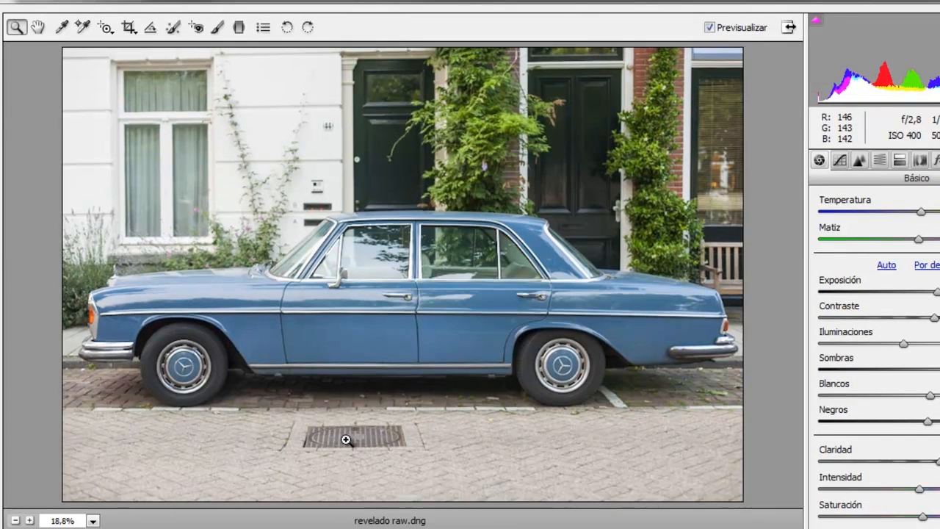
key(a)
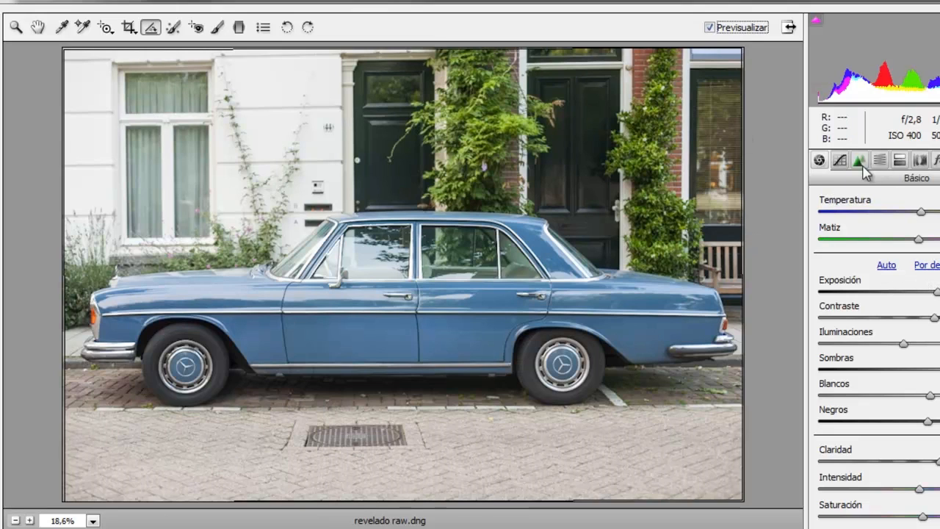
Compare the photo with and without the lens corrections, and then with and without all adjustments together
click(920, 162)
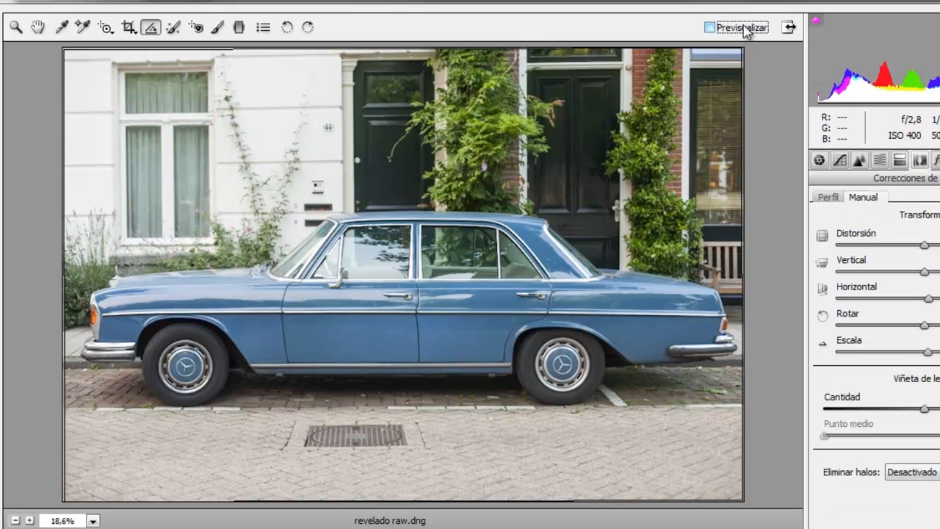
click(744, 28)
click(748, 30)
click(748, 30)
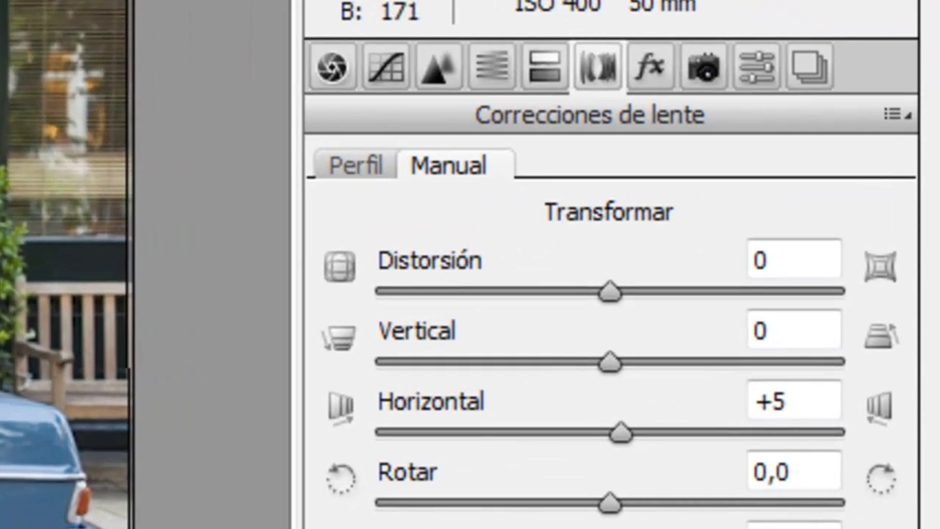
click(805, 77)
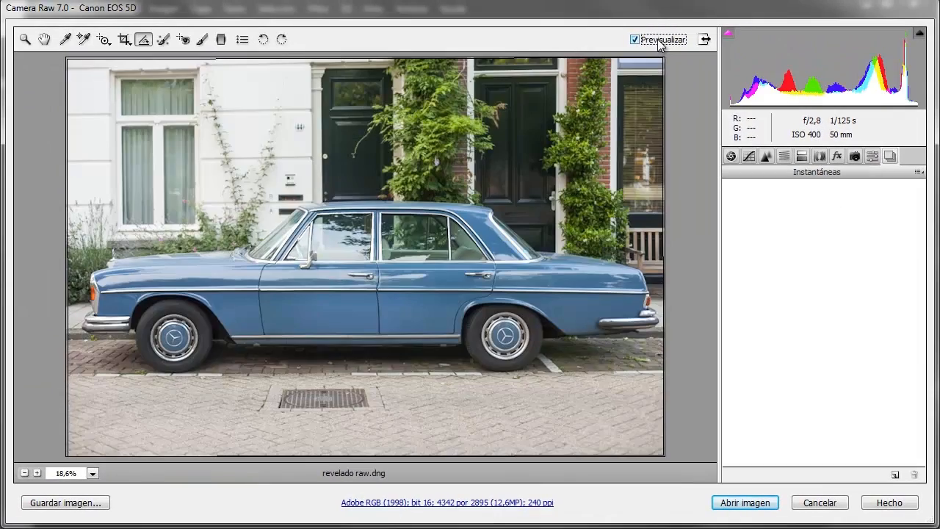
click(658, 41)
click(660, 42)
click(661, 42)
click(661, 42)
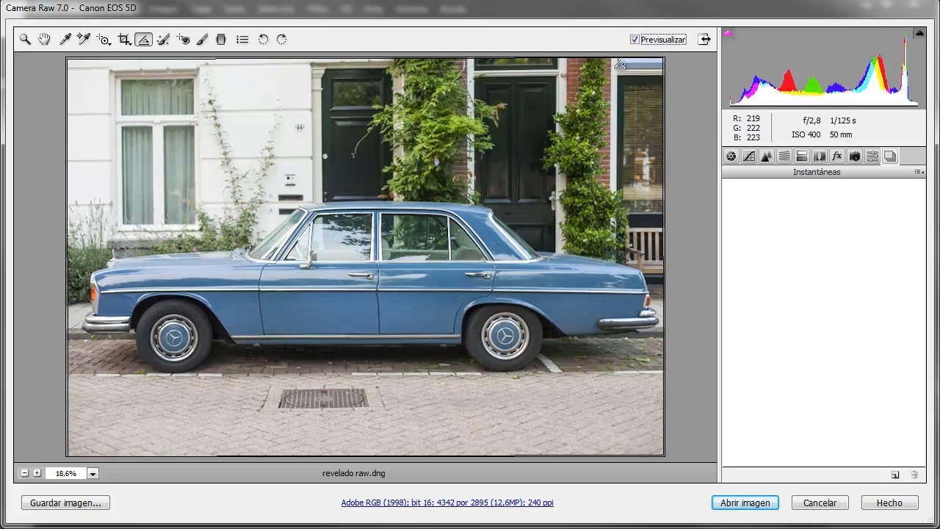
click(730, 156)
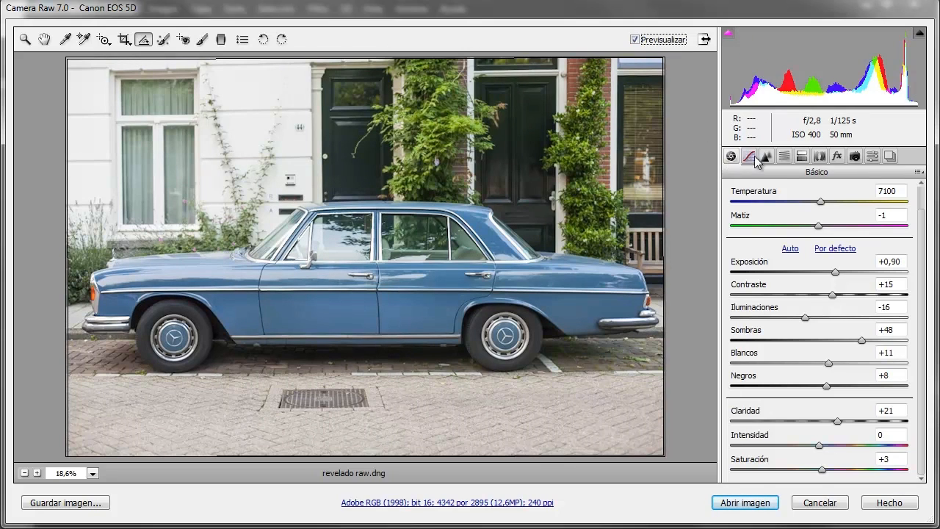
click(749, 157)
click(768, 157)
click(784, 157)
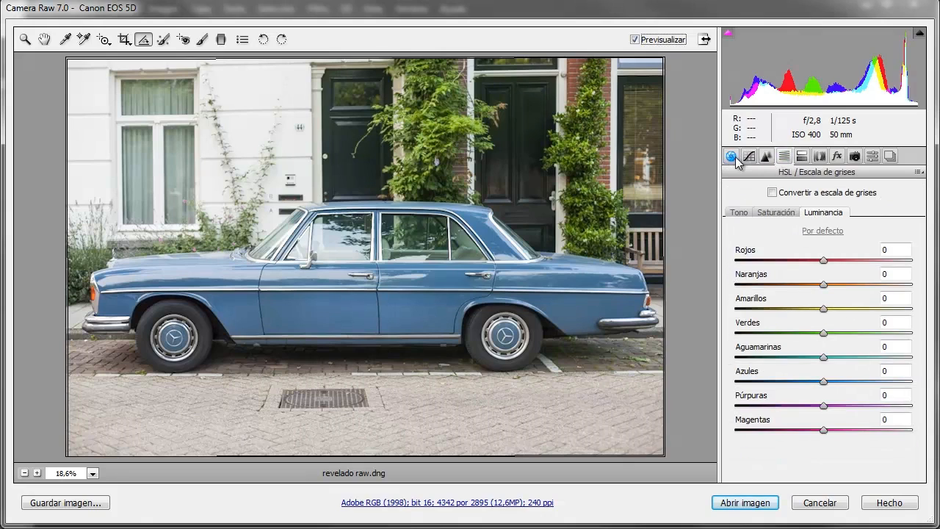
click(734, 159)
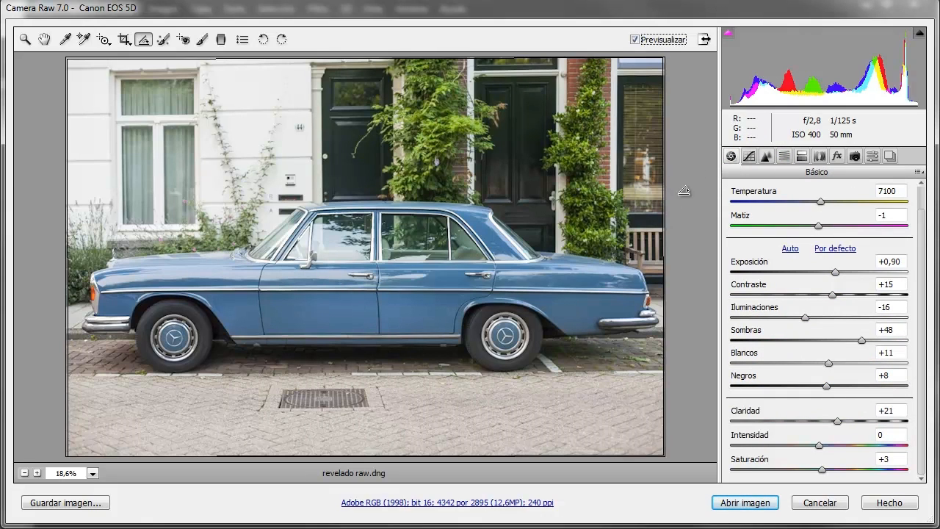
click(749, 157)
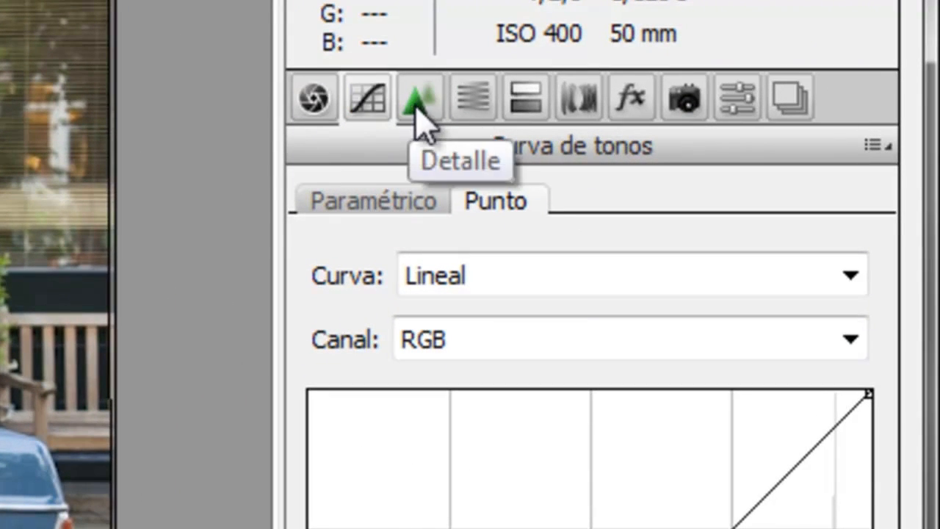
click(323, 106)
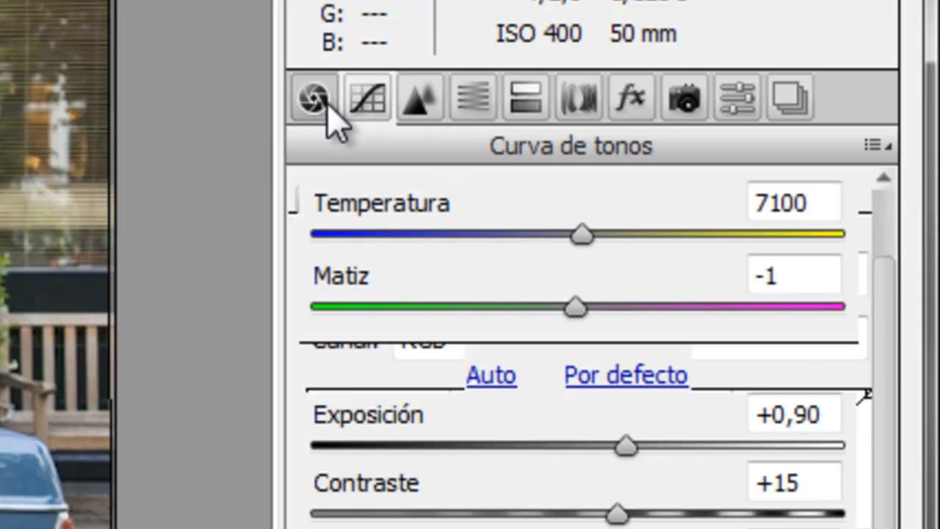
Set the sharpening Cantidad to 58, judging its effect at close range on the car's front side window
click(420, 106)
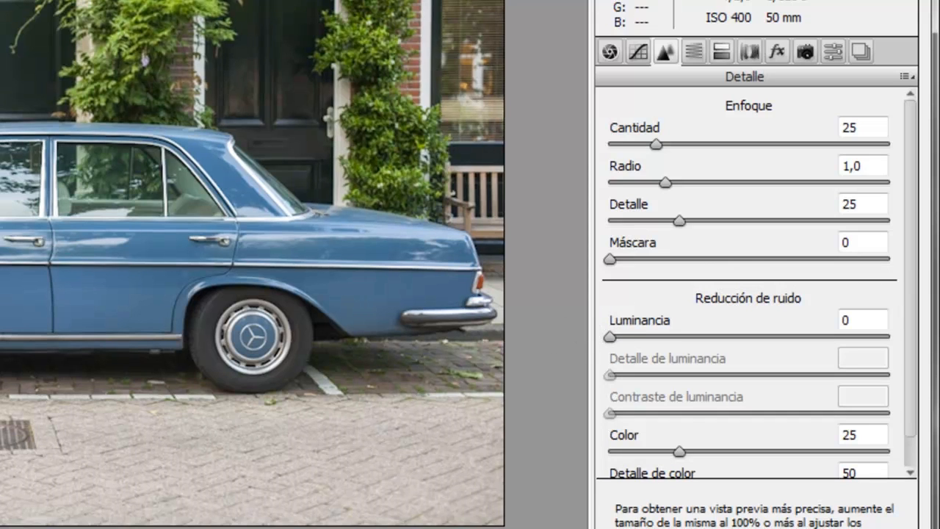
click(24, 272)
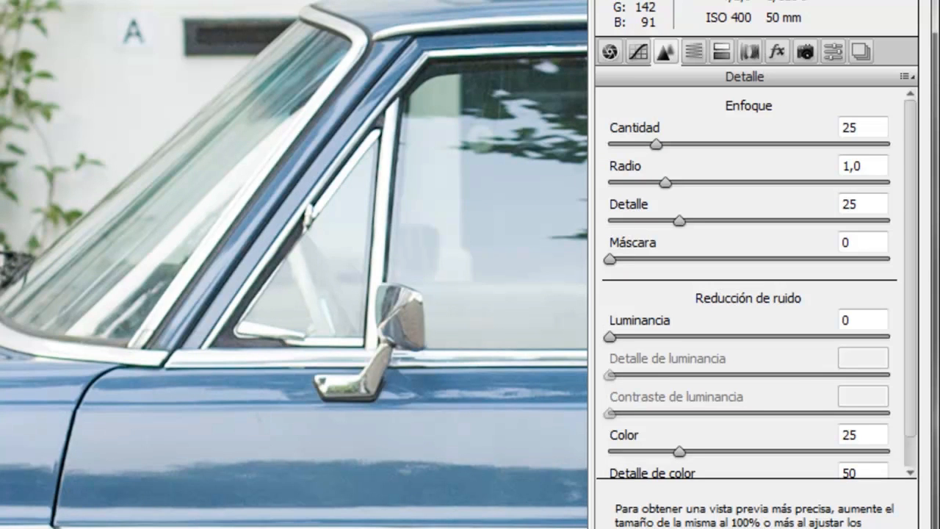
key(ctrl+plus)
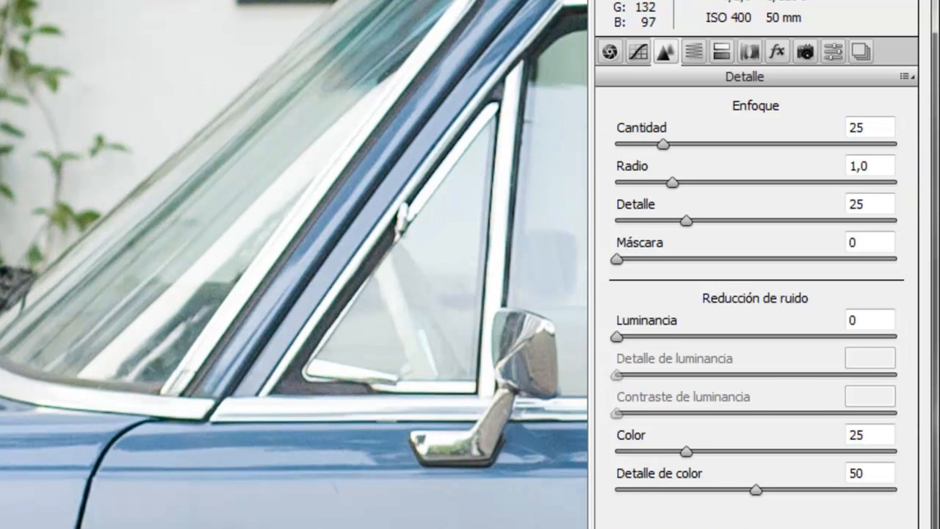
key(ctrl+minus)
key(ctrl+plus)
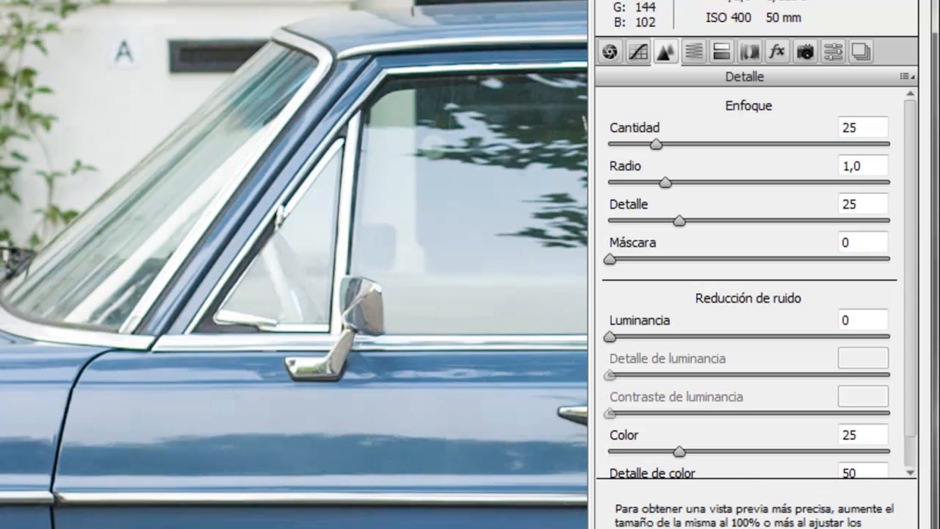
key(ctrl+plus)
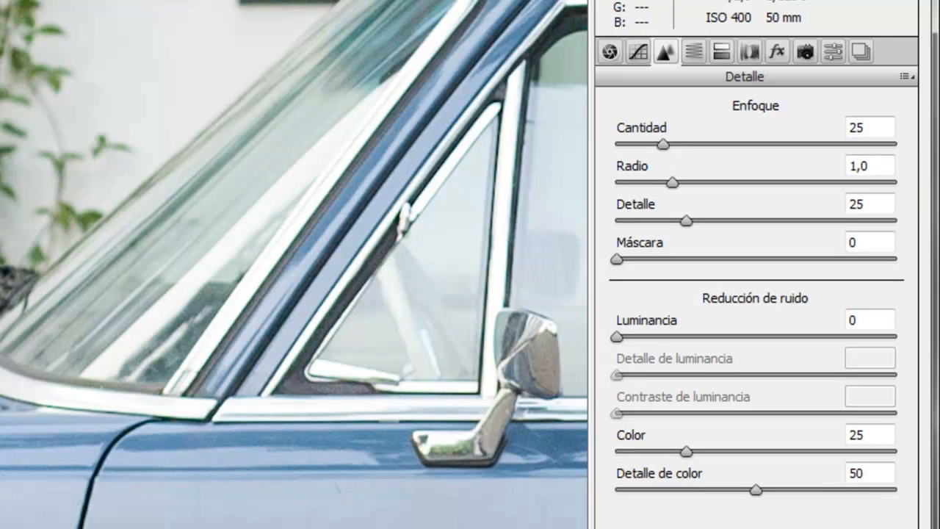
drag(128, 335, 0, 178)
drag(117, 286, 0, 289)
drag(90, 222, 85, 440)
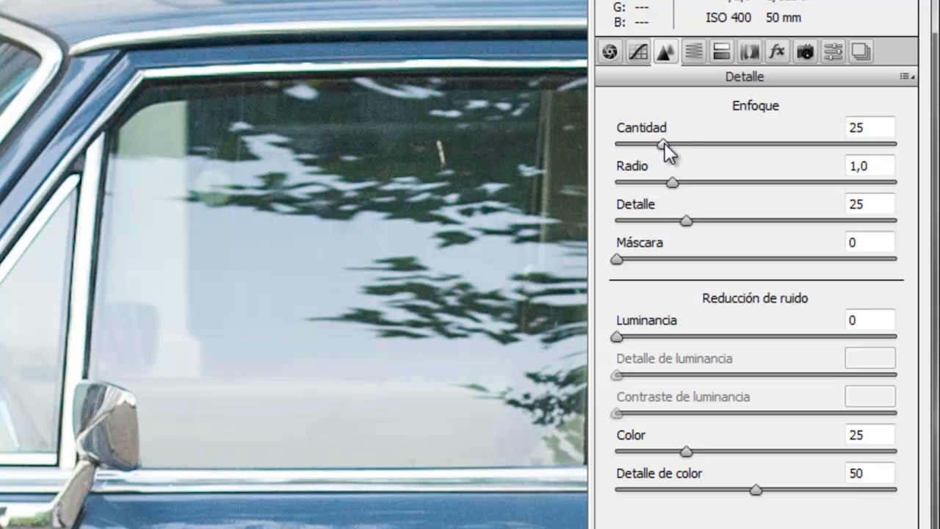
drag(663, 144, 821, 140)
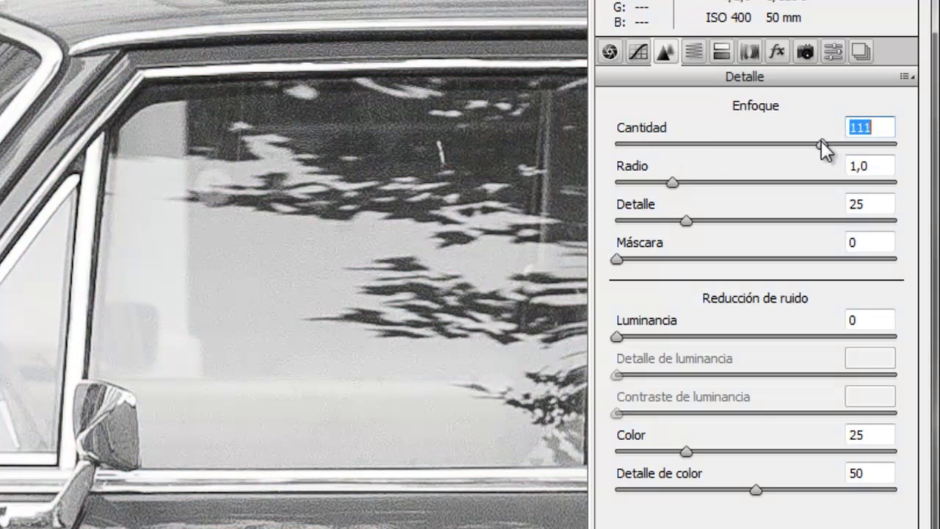
drag(733, 142, 666, 142)
drag(797, 138, 882, 141)
drag(758, 144, 723, 136)
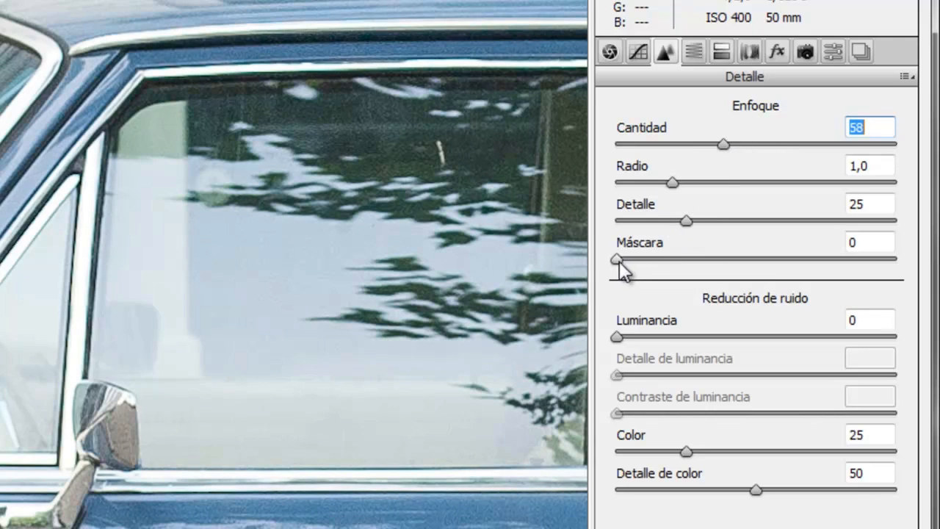
Limit the sharpening to the edges by setting Máscara to 63, comparing it with no masking
drag(619, 260, 764, 264)
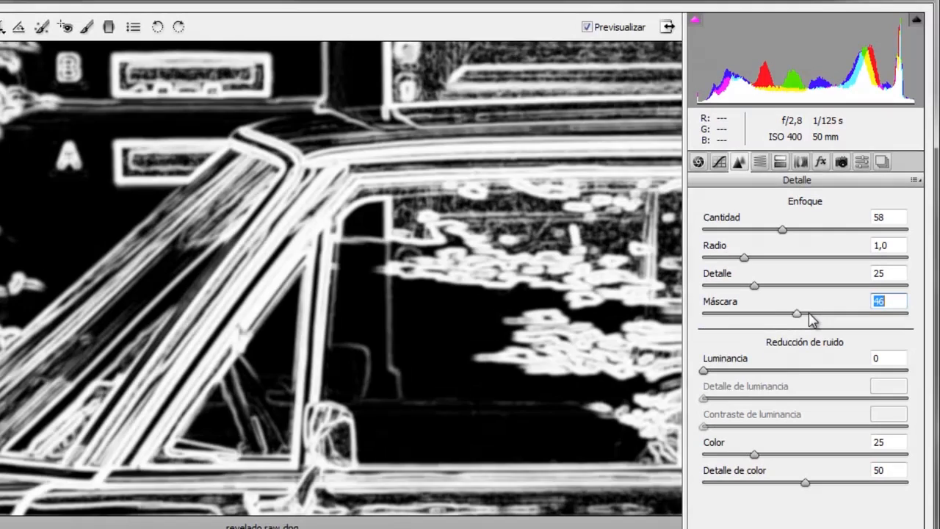
drag(811, 317, 698, 313)
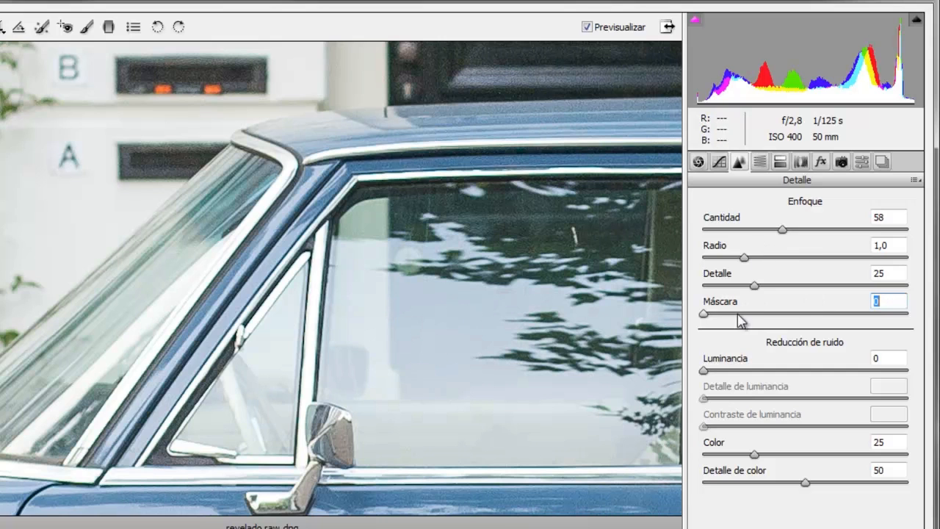
drag(705, 315, 832, 319)
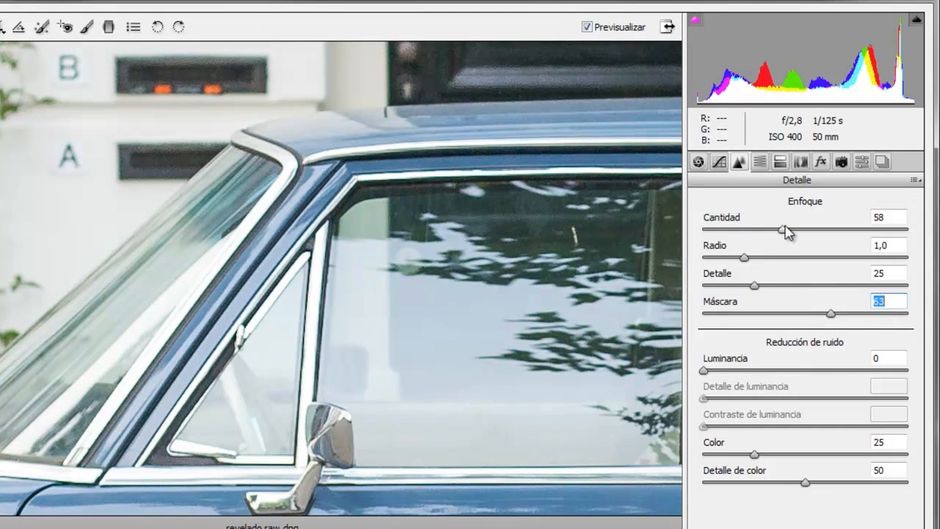
Refine the sharpening by setting Cantidad to 41, Radio to 1,1 and Detalle to 40, judging Detalle in the grey edge preview
drag(785, 231, 742, 284)
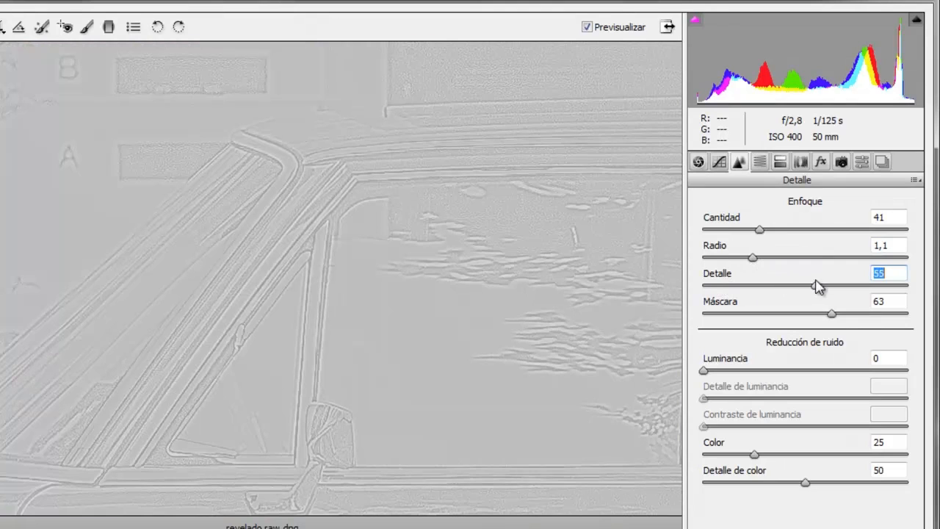
drag(818, 285, 916, 286)
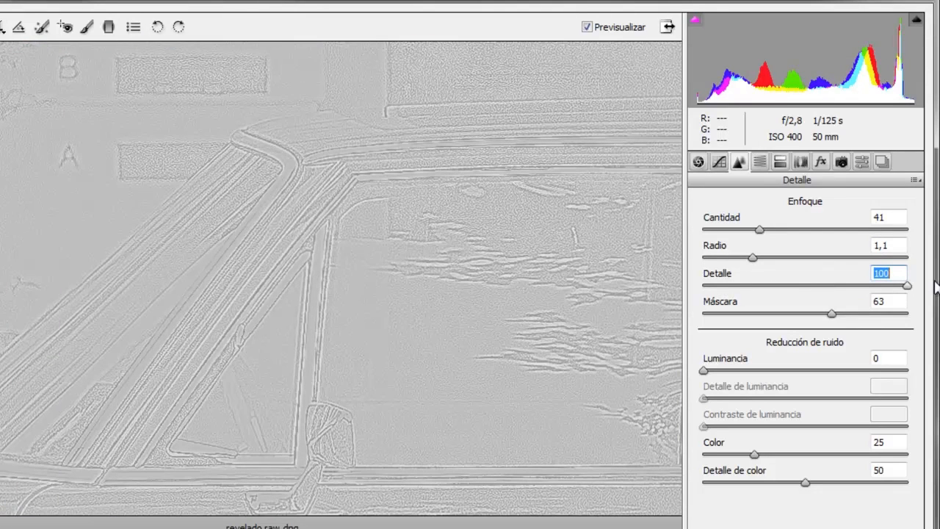
drag(923, 290, 735, 286)
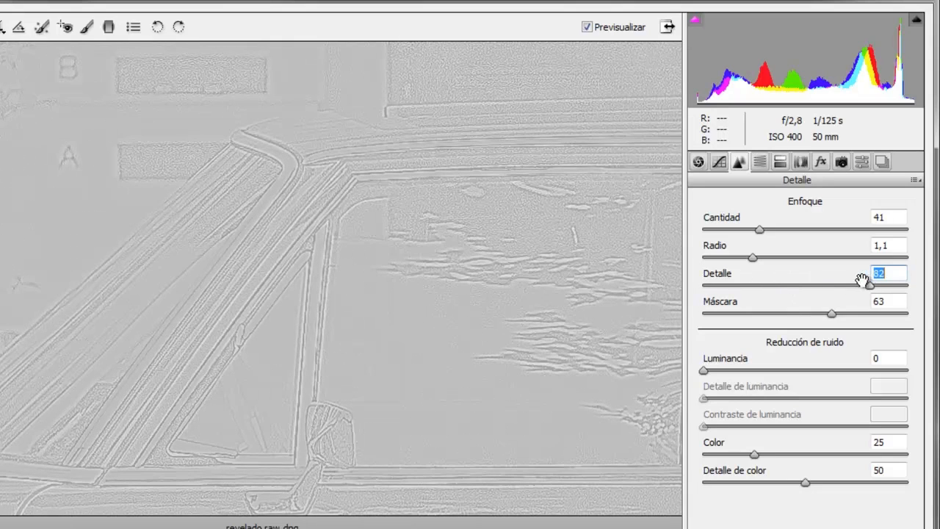
drag(862, 280, 810, 283)
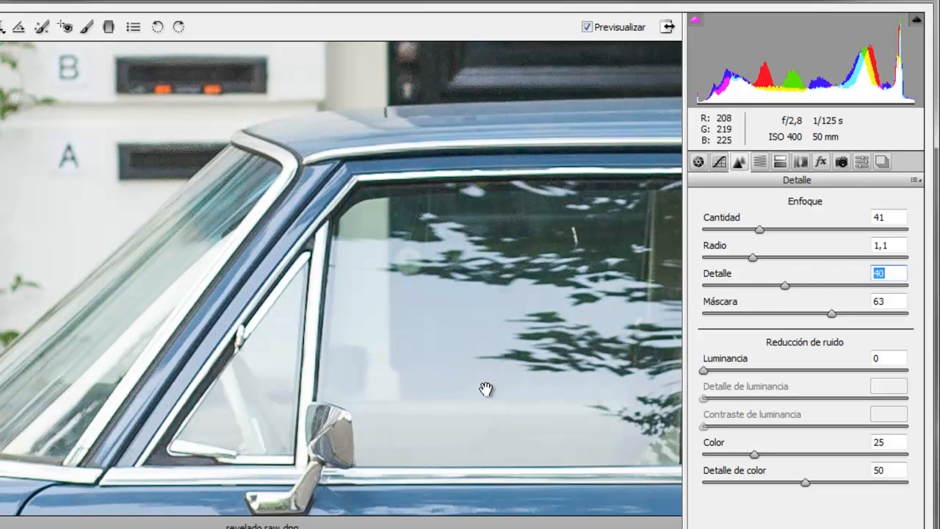
Set the noise reduction Color to 38, comparing it at close range with 0 on the blue door panels
drag(488, 389, 508, 330)
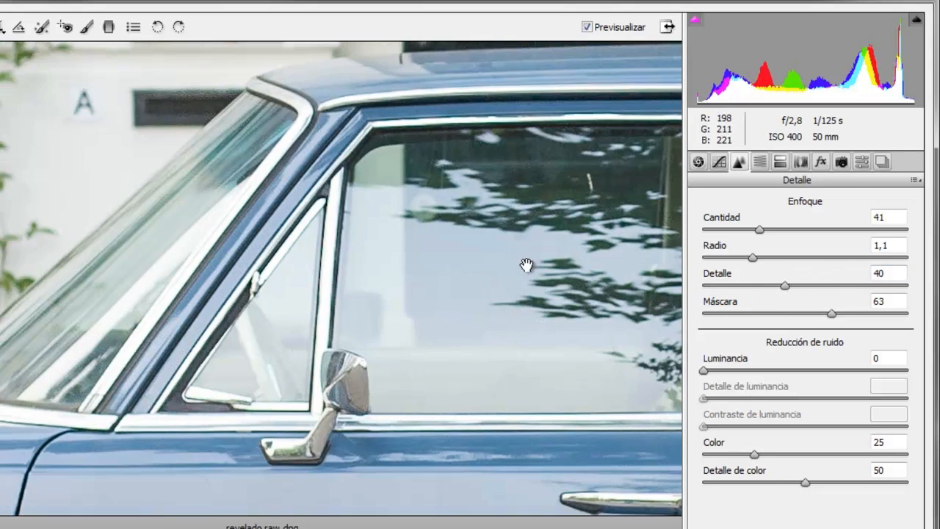
drag(293, 474, 443, 324)
drag(362, 393, 680, 267)
drag(388, 402, 468, 291)
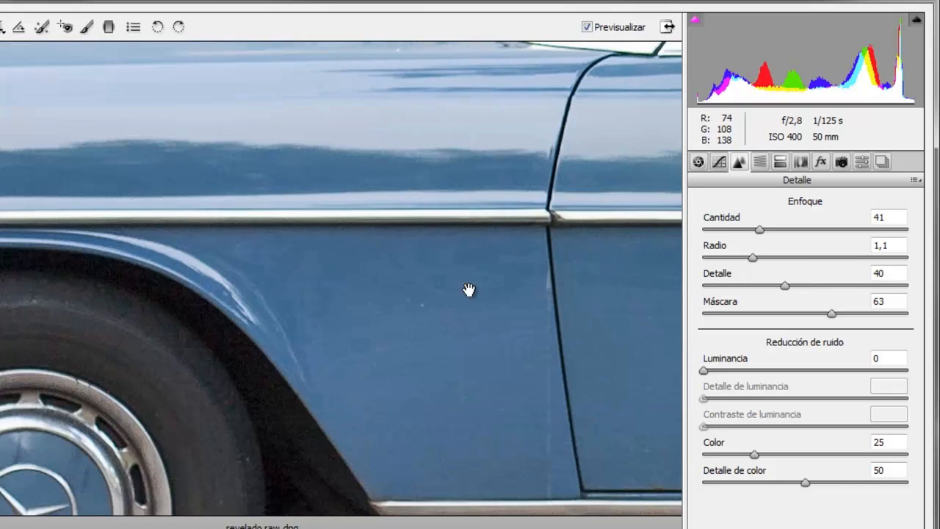
drag(611, 338, 167, 321)
drag(555, 364, 189, 329)
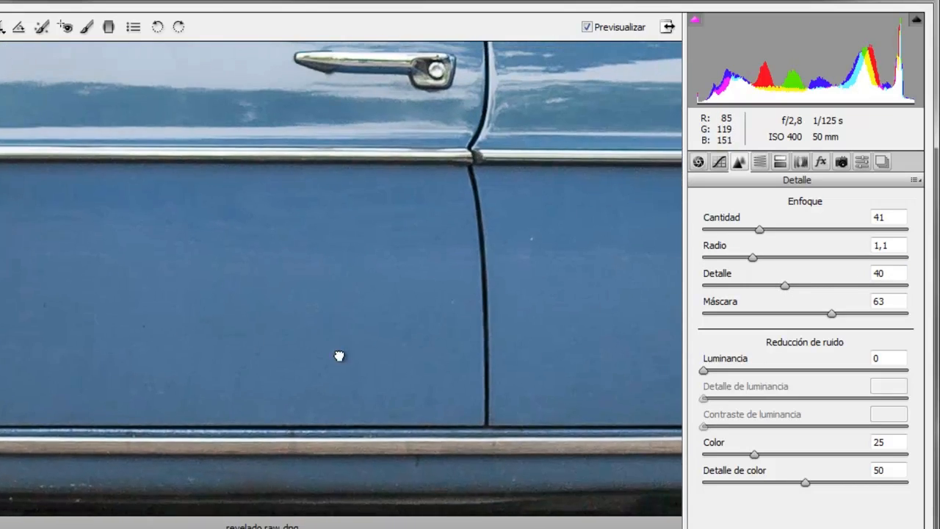
drag(340, 357, 483, 393)
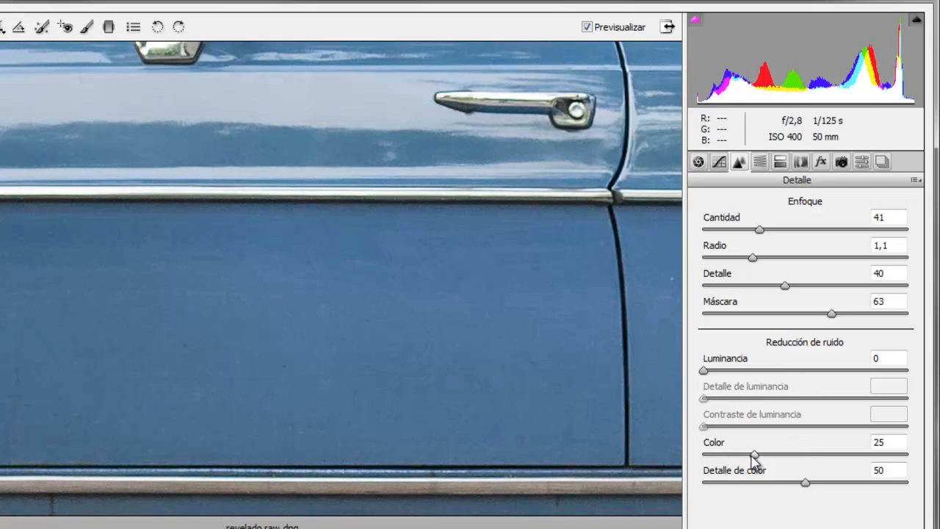
drag(755, 456, 693, 456)
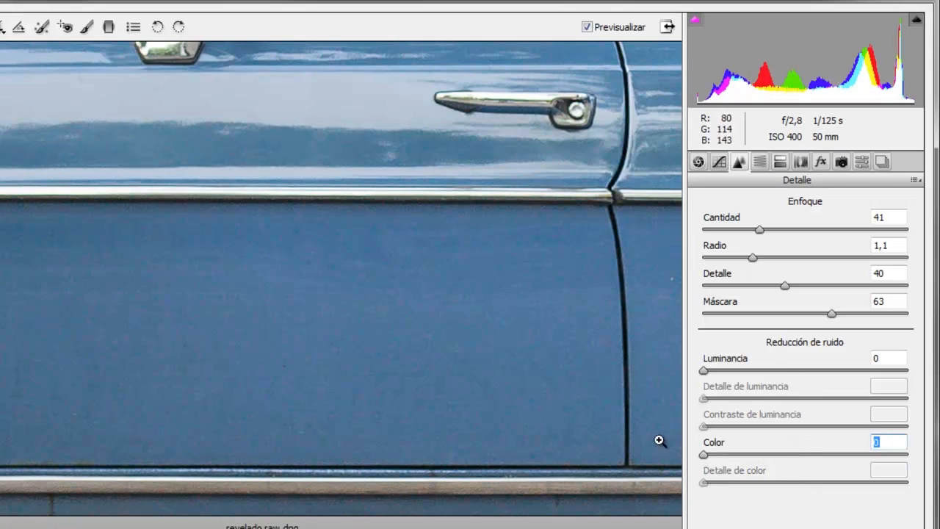
click(373, 339)
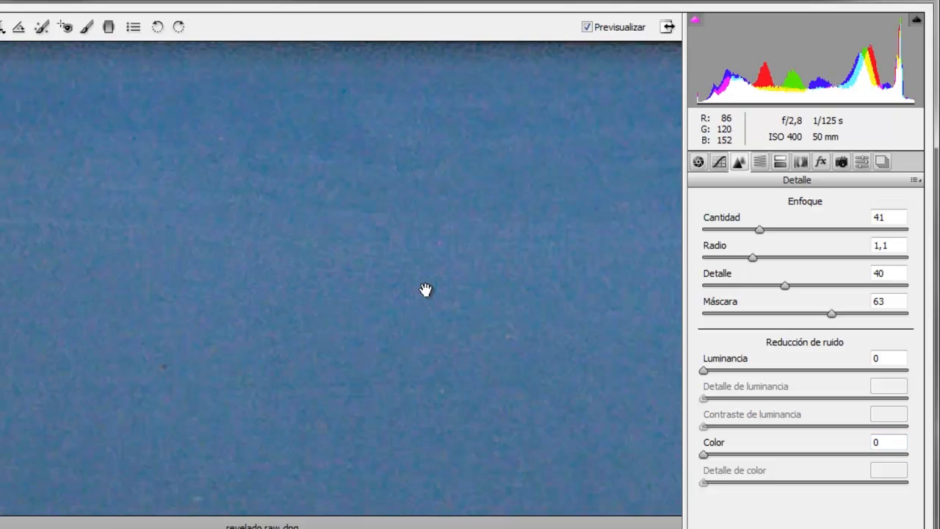
scroll(426, 290, down, 3)
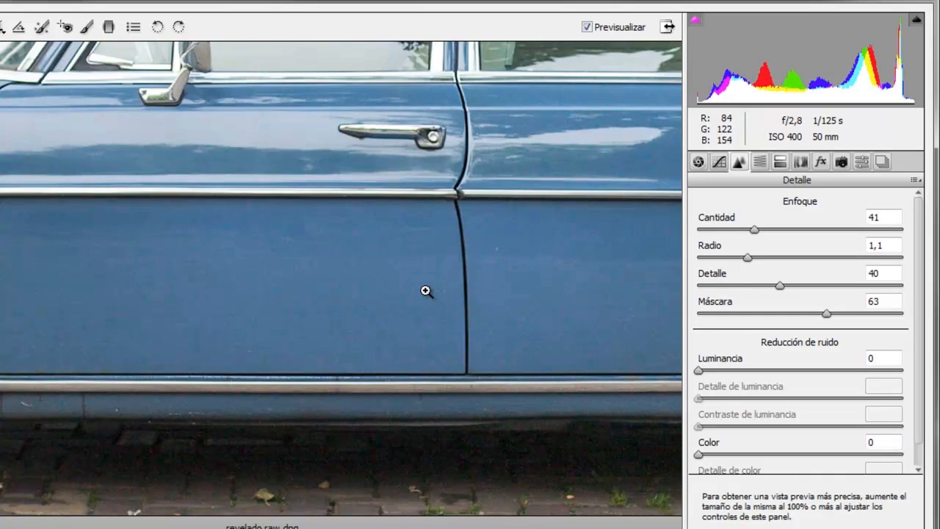
key(ctrl+plus)
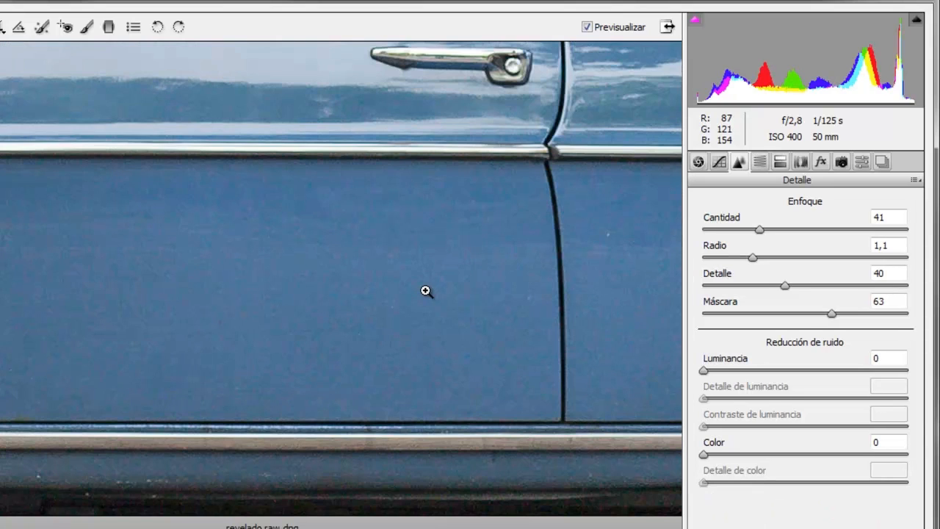
drag(232, 409, 463, 371)
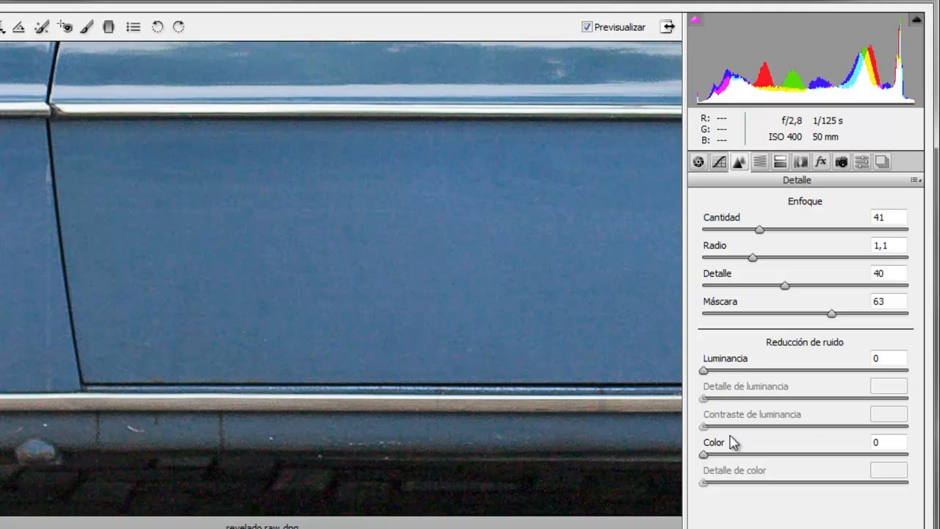
drag(732, 443, 769, 459)
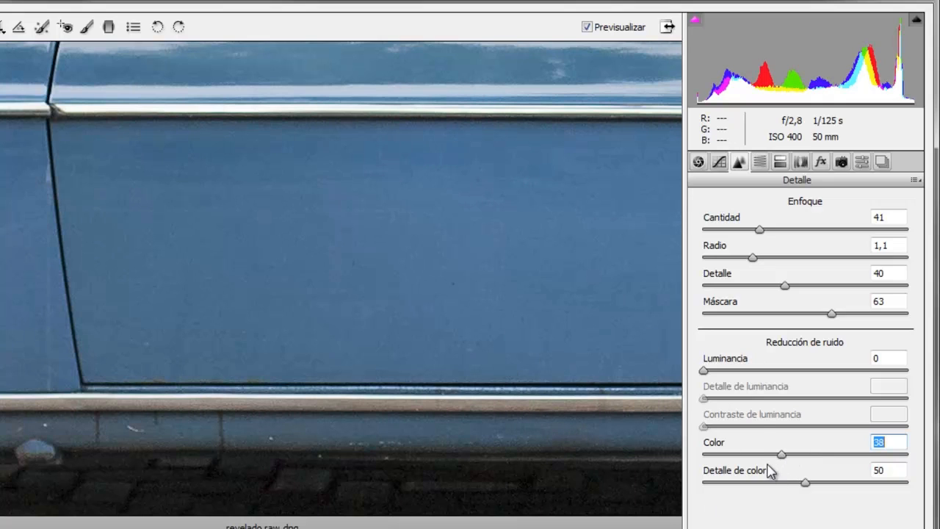
Set the noise reduction Luminancia to 86 and compare the area around the car's front side window with and without the detail adjustments
drag(704, 370, 894, 375)
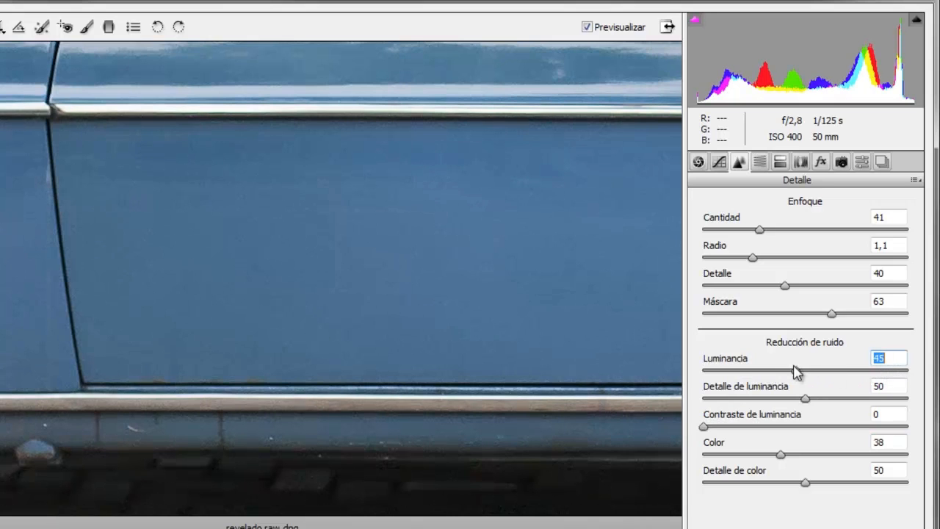
drag(747, 374, 881, 378)
key(space)
drag(279, 273, 412, 491)
drag(342, 320, 449, 506)
drag(445, 343, 279, 433)
drag(642, 398, 360, 373)
click(606, 28)
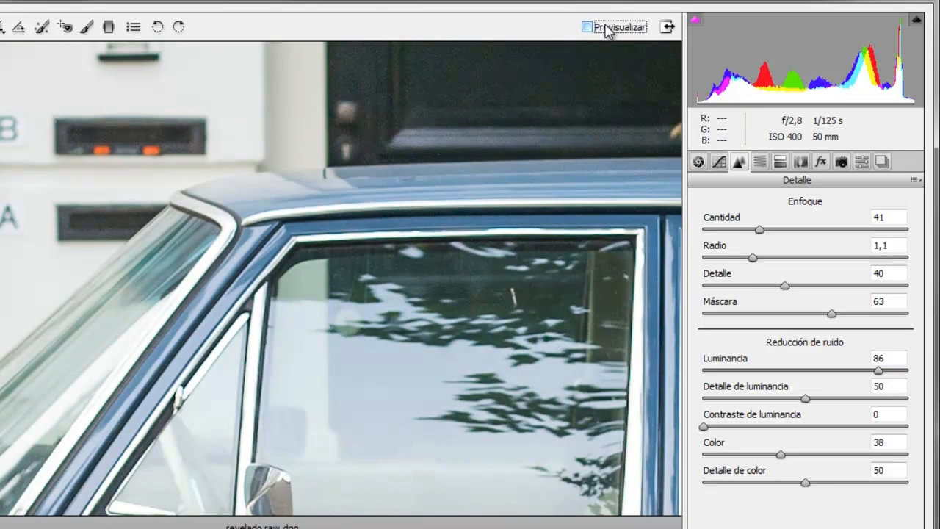
click(606, 28)
click(603, 28)
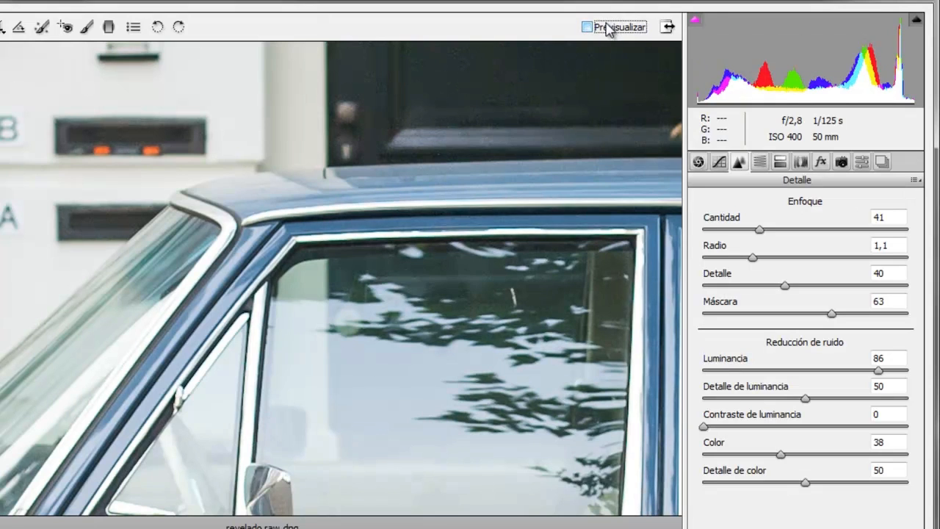
click(604, 28)
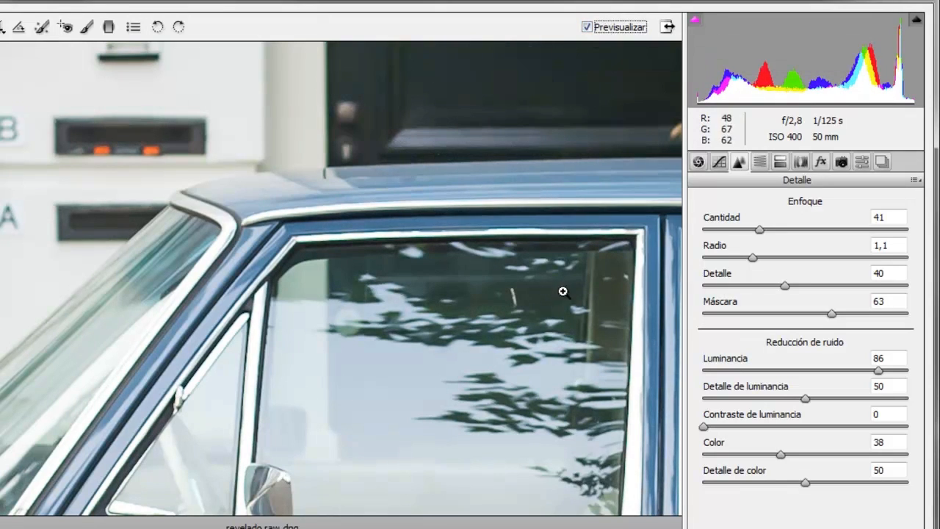
Inspect the noise smoothing along the car's rear windows and doors, and reduce the noise reduction Luminancia
drag(287, 311, 190, 292)
mouse_move(596, 380)
mouse_down()
mouse_move(443, 363)
mouse_move(235, 301)
mouse_up()
mouse_move(638, 434)
mouse_down()
mouse_move(546, 387)
mouse_move(268, 322)
mouse_up()
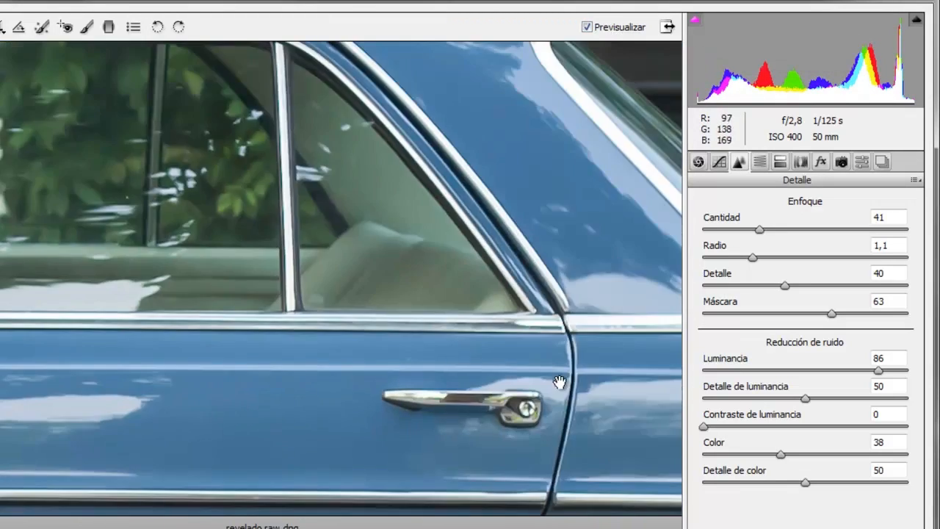
mouse_move(561, 384)
mouse_down()
mouse_move(252, 332)
mouse_move(165, 303)
mouse_up()
drag(318, 347, 414, 235)
mouse_move(288, 424)
mouse_down()
mouse_move(314, 391)
mouse_move(545, 260)
mouse_up()
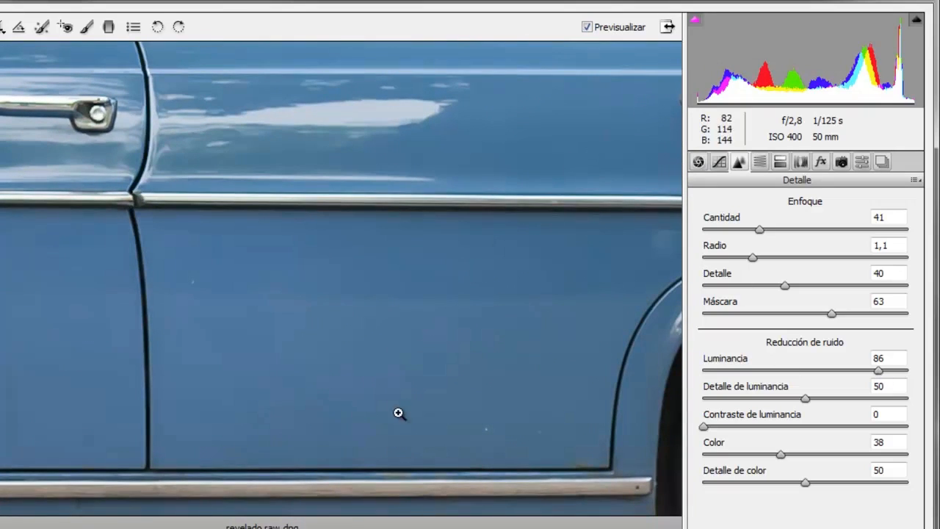
drag(833, 370, 804, 376)
Shift the colour hues in HSL with the whole photo in view, setting Tono Azules to -15 and lowering Tono Amarillos
click(759, 161)
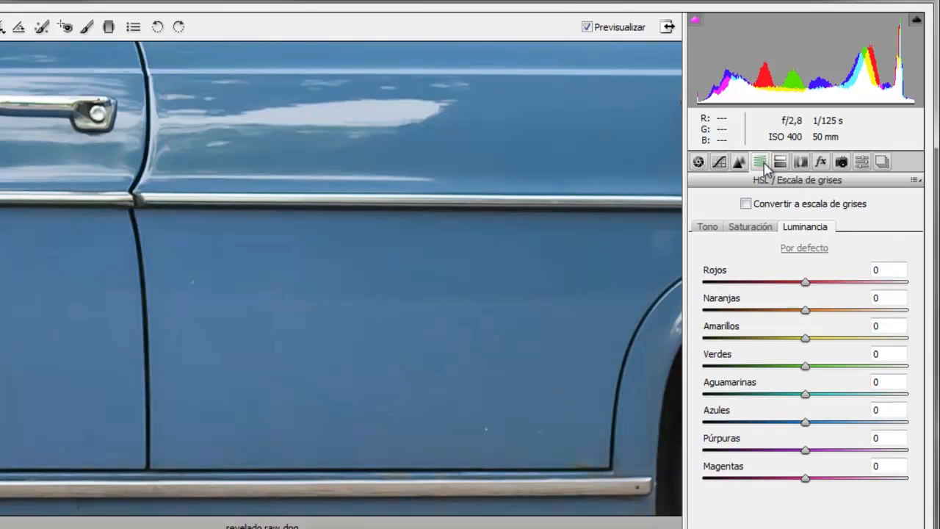
key(ctrl+0)
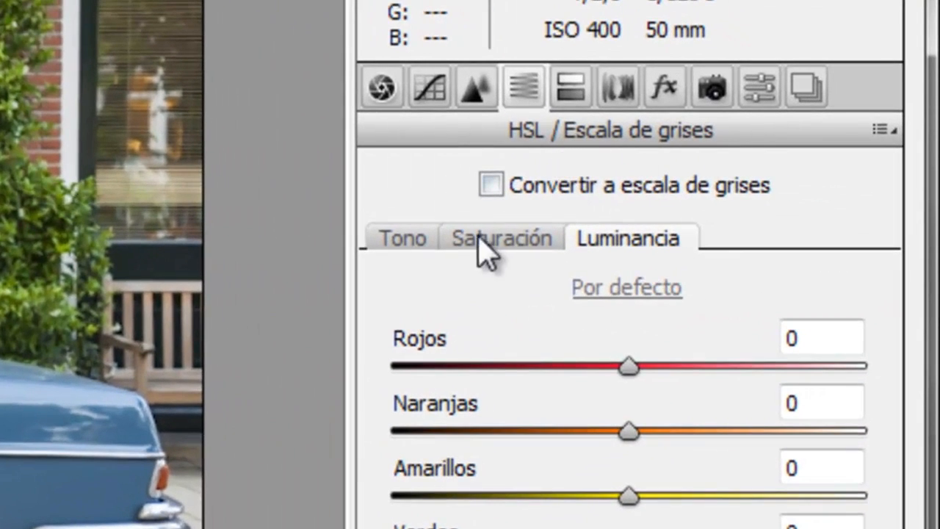
click(400, 243)
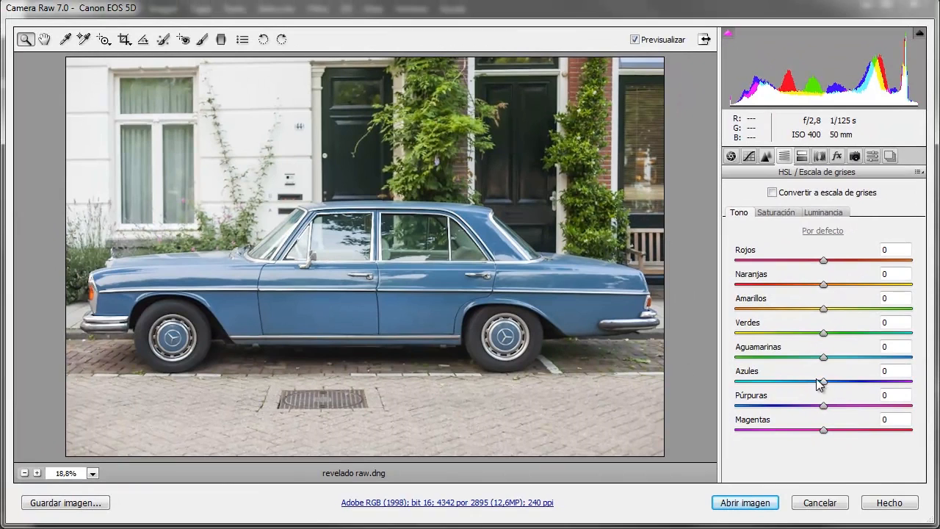
drag(820, 384, 806, 394)
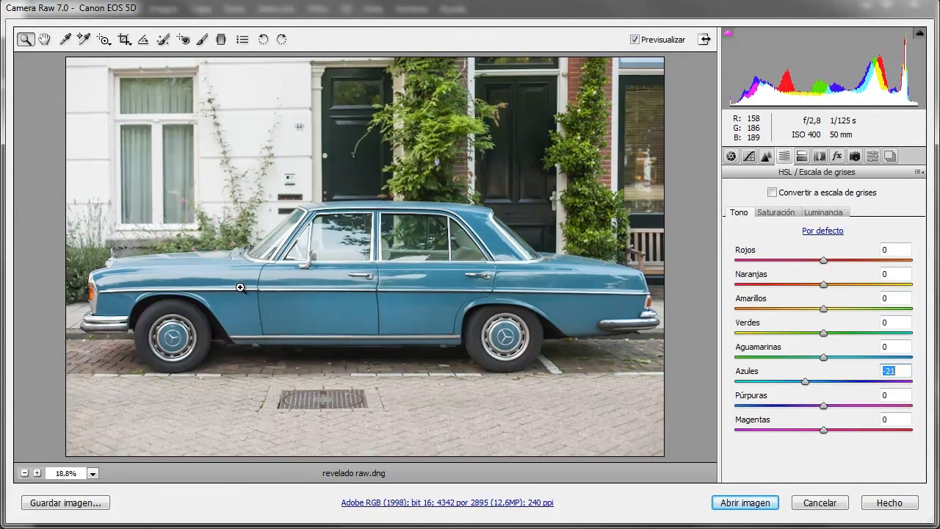
drag(810, 382, 810, 383)
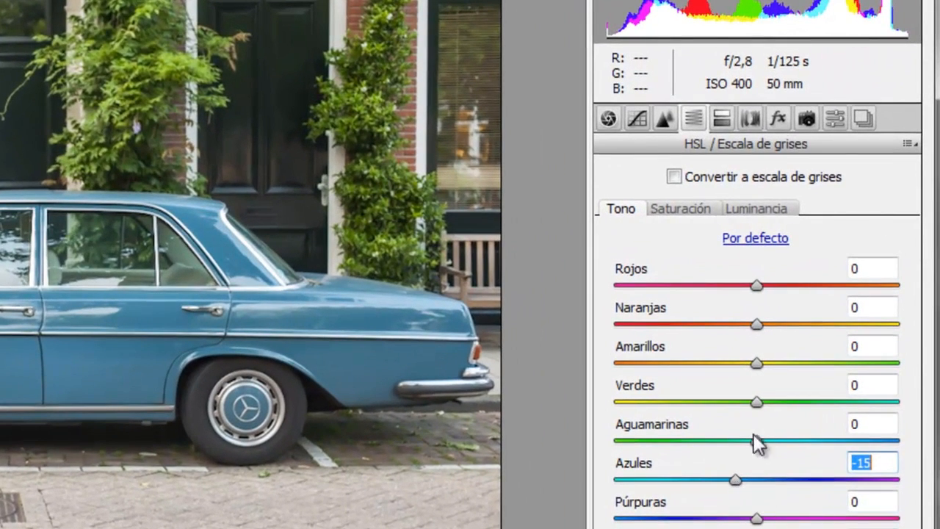
drag(756, 363, 706, 367)
Mute the foliage colours by setting Saturación to -53 for Verdes, -8 for Aguamarinas and -17 for Amarillos
click(681, 209)
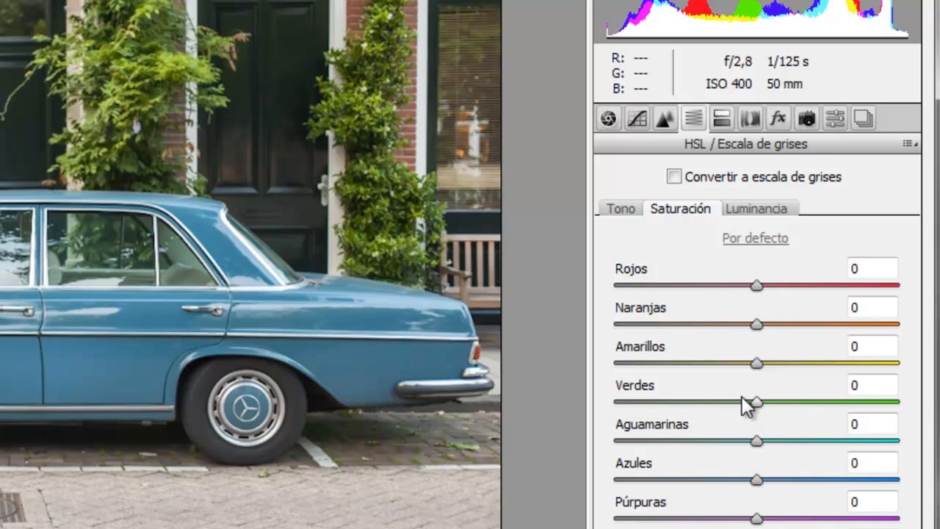
drag(743, 397, 683, 404)
mouse_move(755, 441)
mouse_down()
mouse_move(727, 444)
mouse_move(741, 446)
mouse_up()
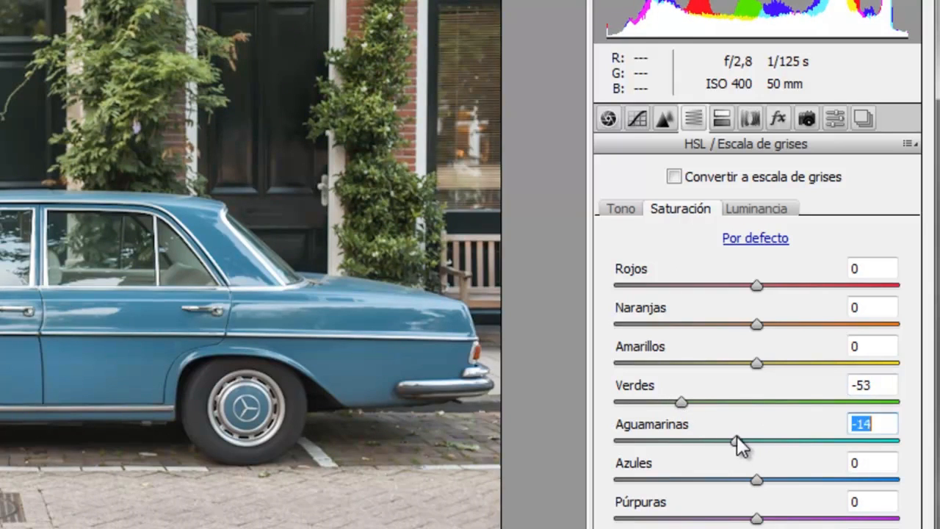
drag(754, 363, 730, 364)
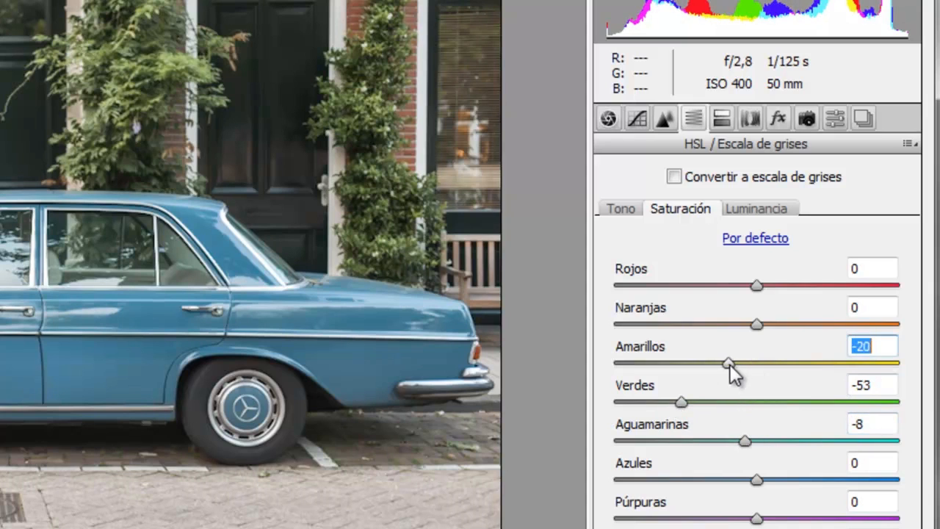
Adjust Luminancia with targeted adjustment on the photo: Azules -42 on the car, Verdes -11 on the foliage, Rojos +14 and Naranjas +44 on the brick
click(758, 204)
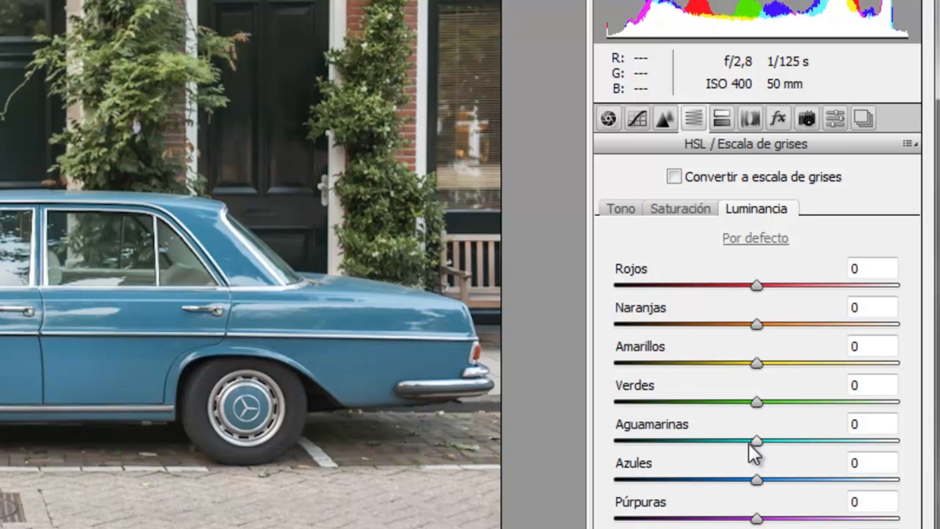
drag(756, 480, 716, 492)
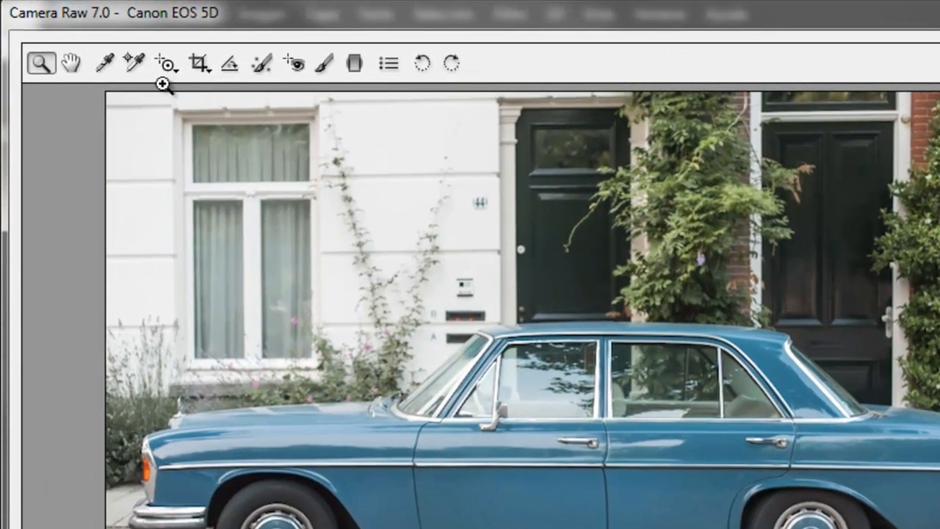
click(165, 64)
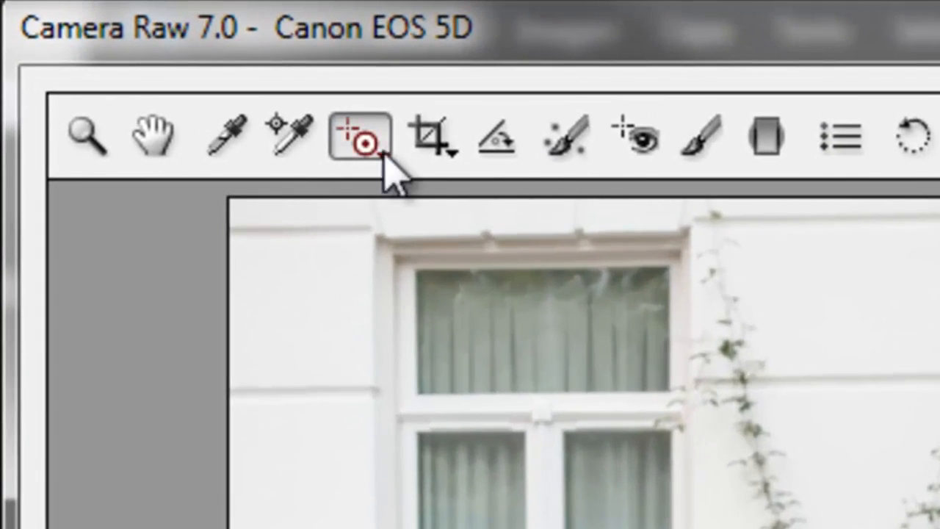
click(378, 152)
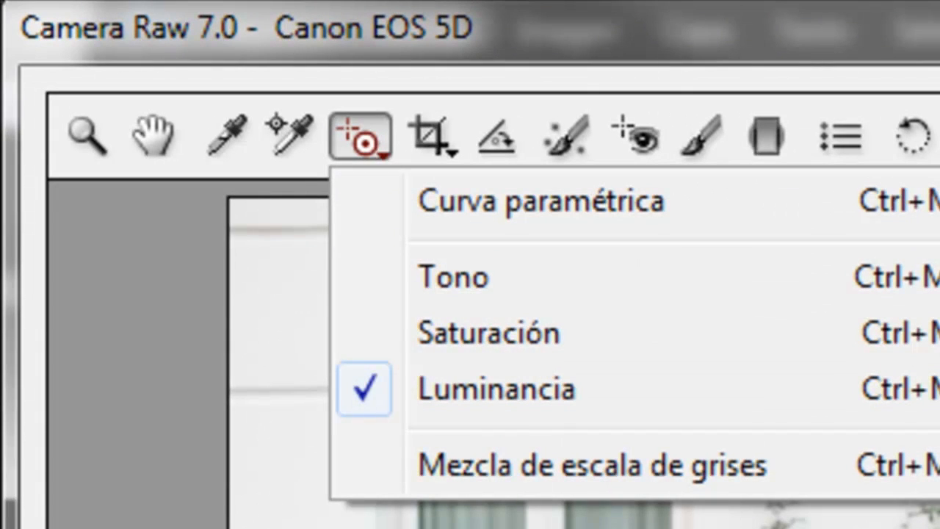
click(257, 314)
drag(257, 314, 238, 317)
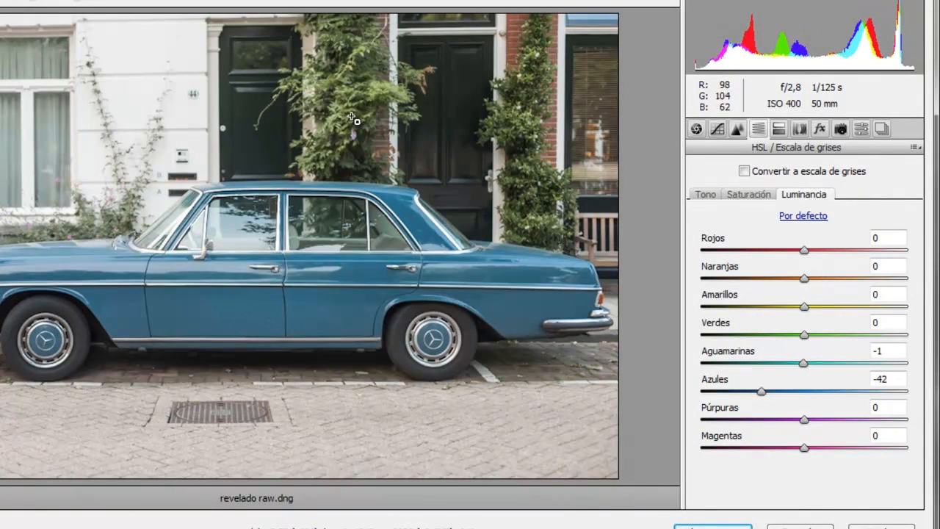
drag(371, 108, 351, 115)
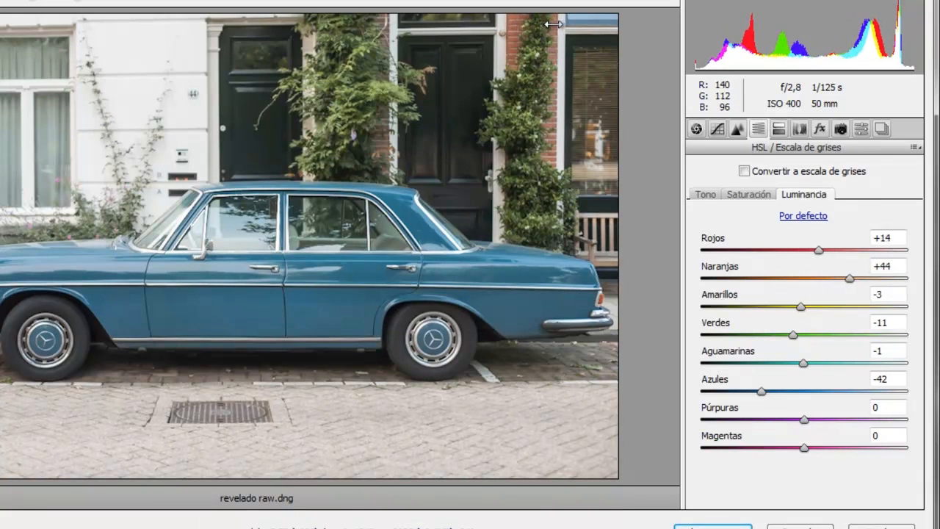
Adjust the car's Azules with targeted adjustment, raising Saturación to -29 and swinging Tono to -97 and back towards blue
click(752, 196)
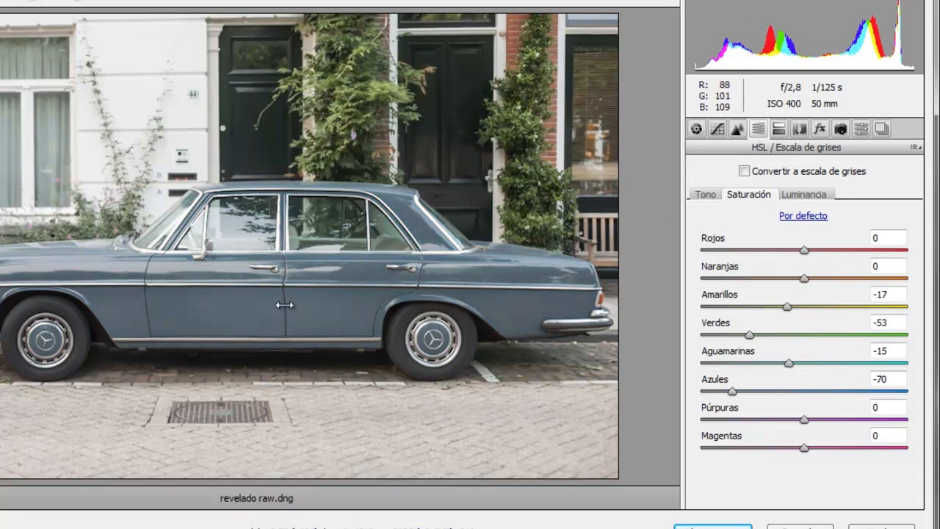
mouse_move(284, 305)
mouse_down()
mouse_move(345, 304)
mouse_move(300, 306)
mouse_up()
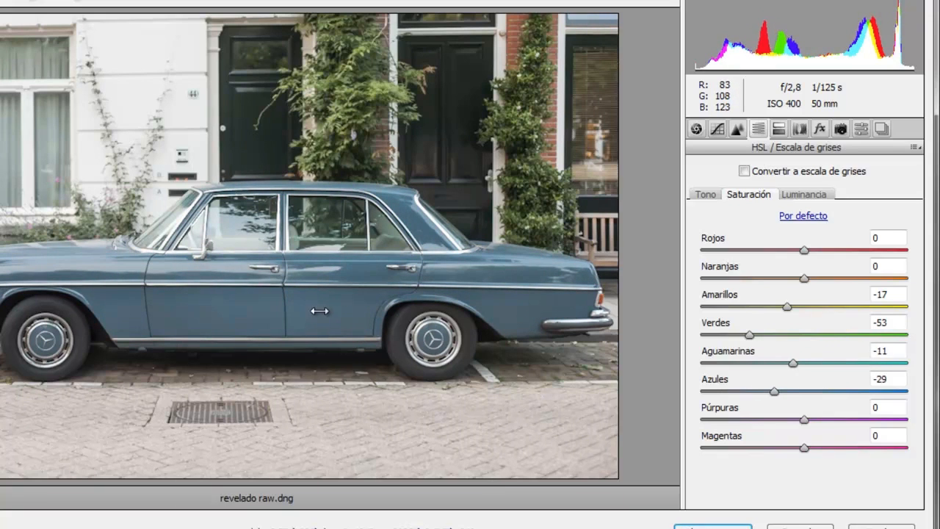
click(706, 195)
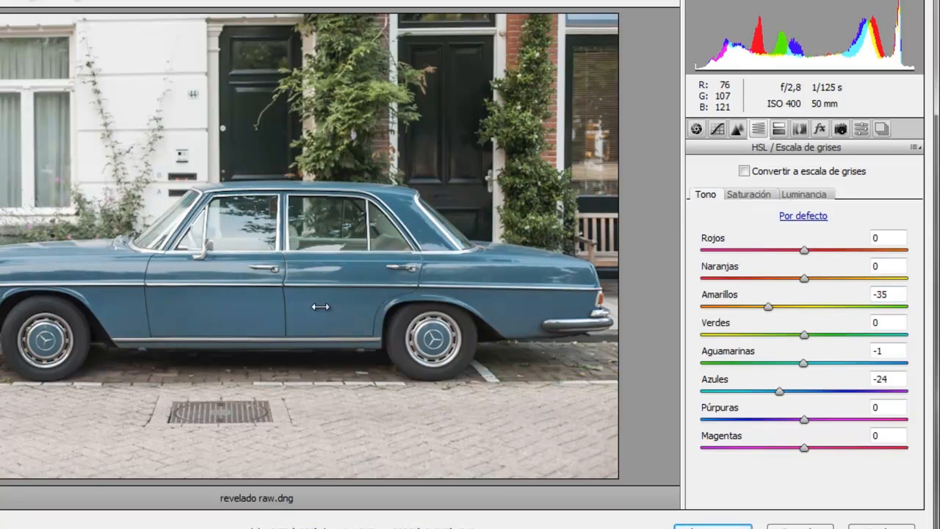
drag(315, 309, 256, 310)
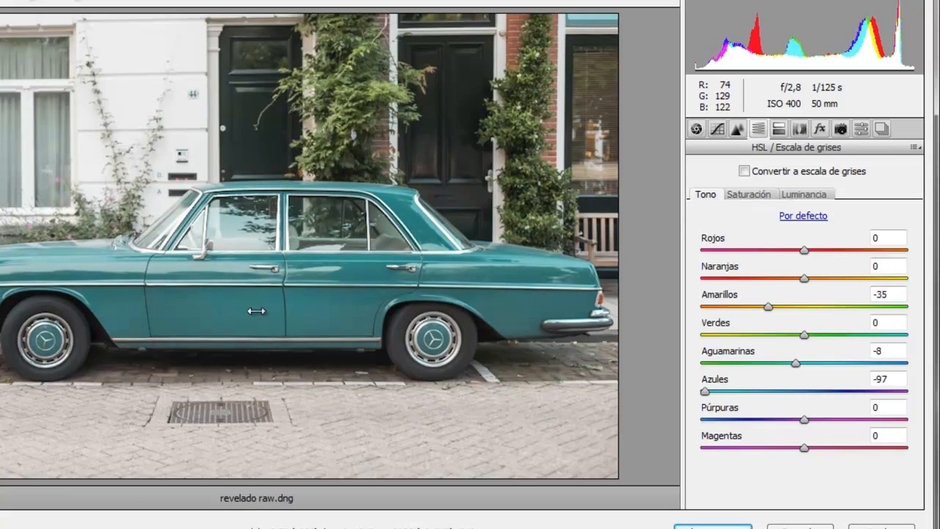
drag(330, 308, 347, 307)
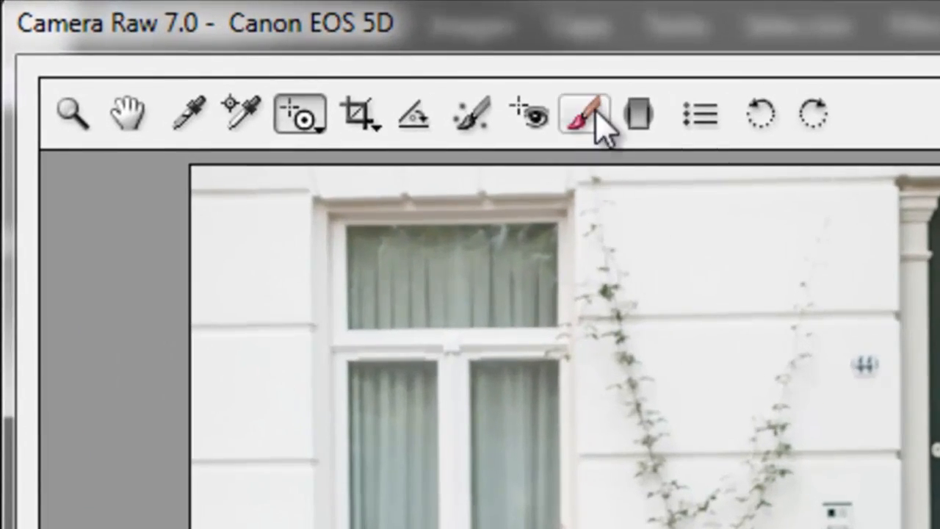
Set up the adjustment brush with a Tamaño of 18 and an Exposición of +0,55
click(595, 118)
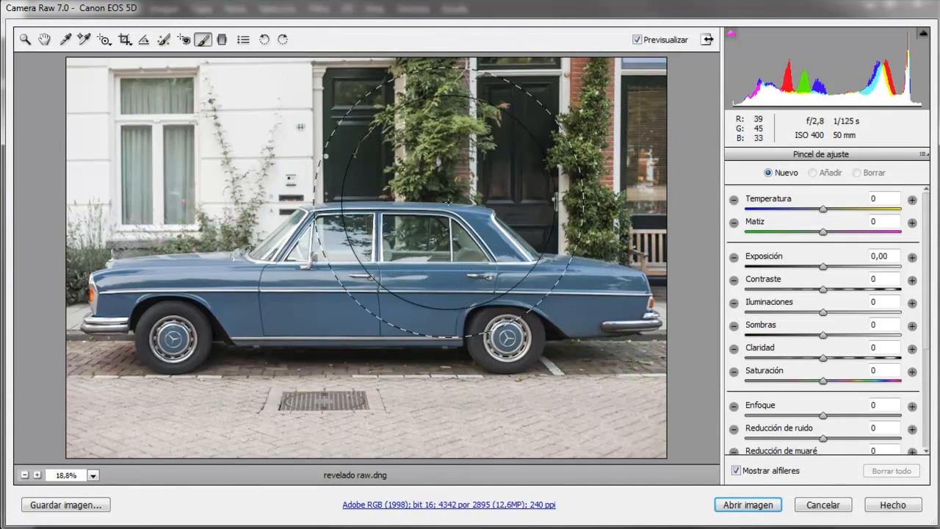
right_click(520, 197)
mouse_move(520, 198)
mouse_down()
mouse_move(495, 198)
mouse_move(534, 198)
mouse_move(480, 201)
mouse_up()
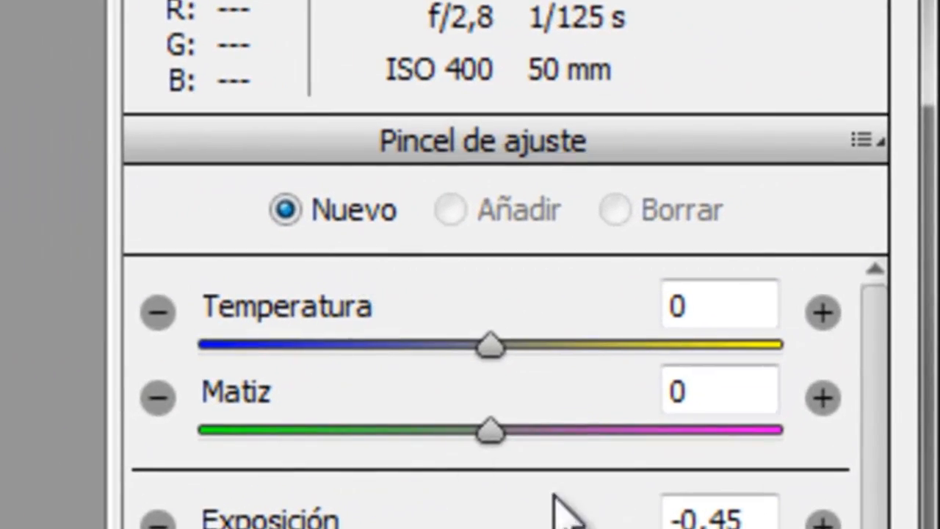
mouse_move(499, 514)
mouse_down()
mouse_move(718, 269)
mouse_move(690, 246)
mouse_move(727, 232)
mouse_move(711, 235)
mouse_up()
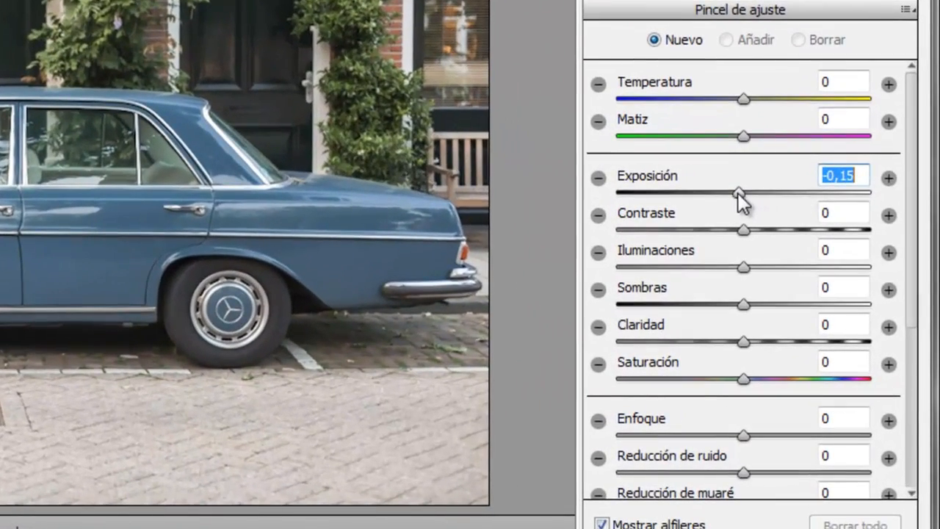
drag(737, 193, 762, 196)
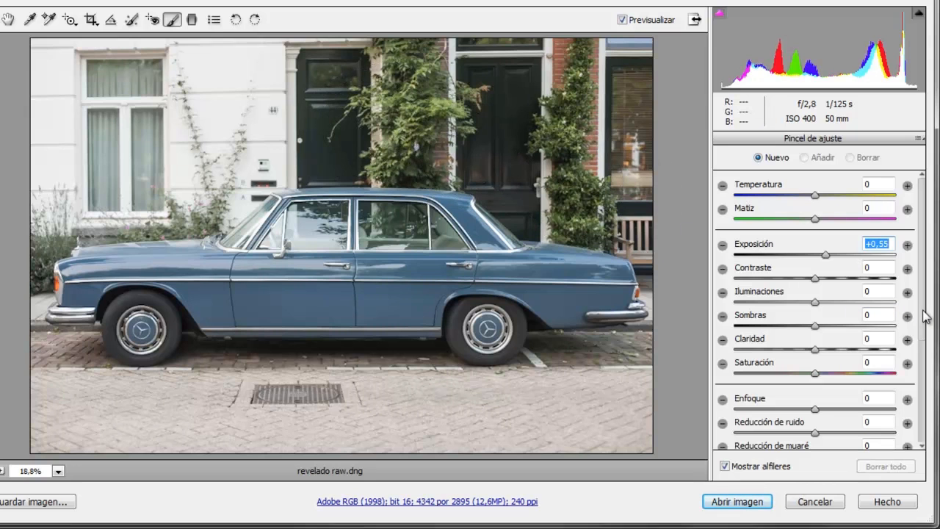
Turn off Mostrar máscara and Máscara automática in the adjustment brush options
drag(921, 315, 919, 428)
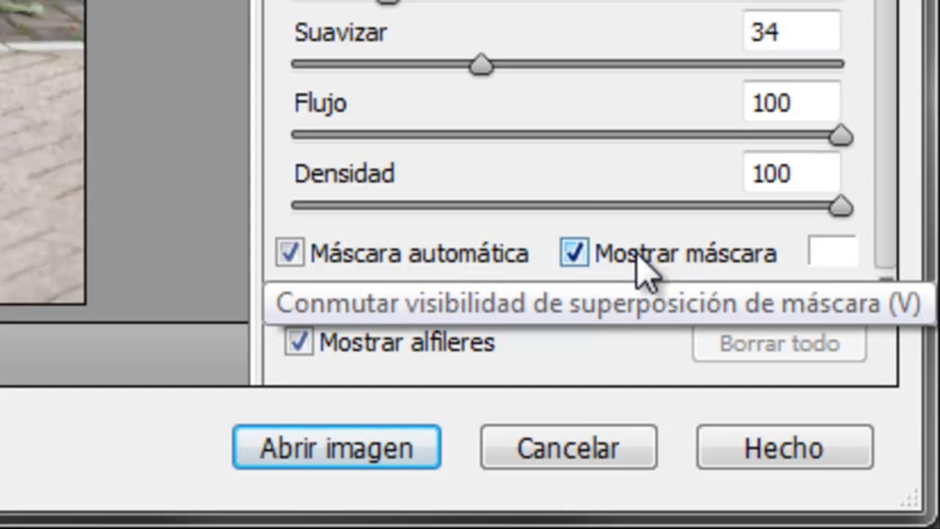
key(v)
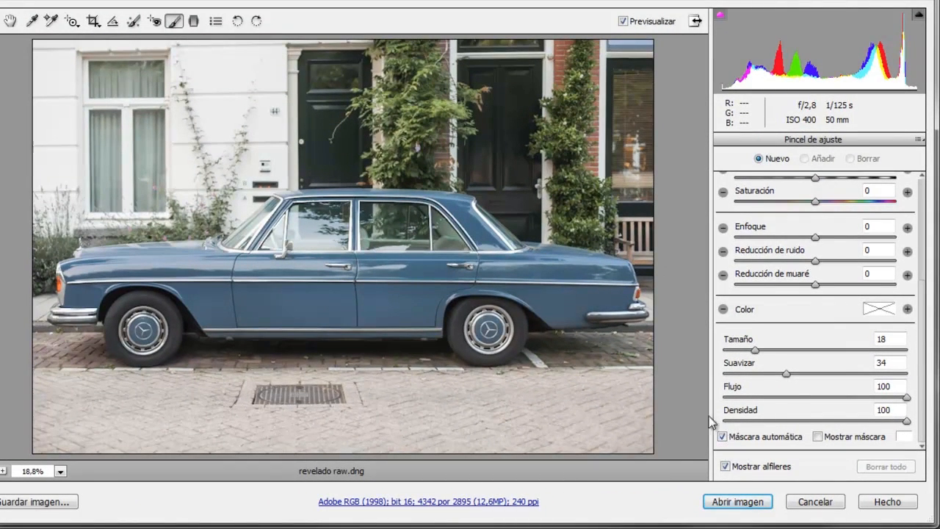
key(m)
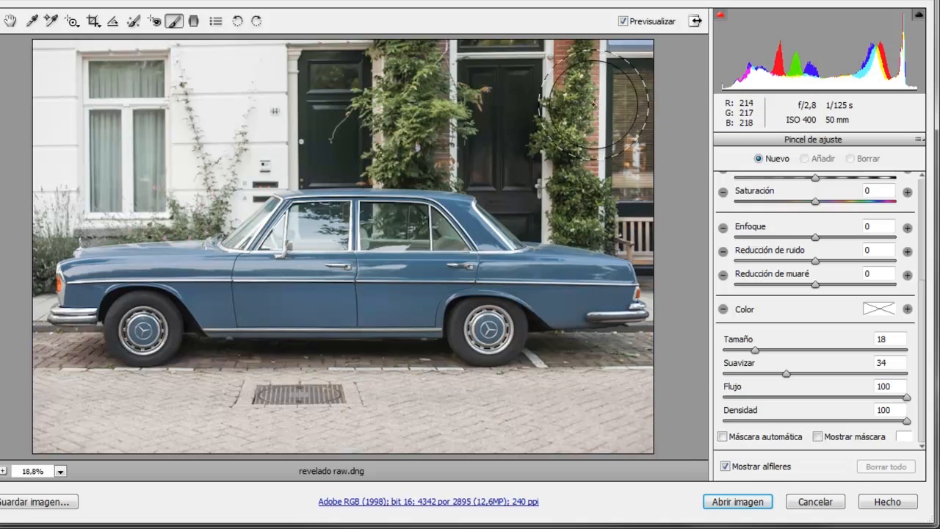
Try painting the brush adjustment over the doors and foliage behind the car, check its mask and delete it
mouse_move(593, 105)
mouse_down()
mouse_move(312, 94)
mouse_move(492, 112)
mouse_move(578, 151)
mouse_move(346, 118)
mouse_move(522, 129)
mouse_move(430, 126)
mouse_move(556, 167)
mouse_move(527, 161)
mouse_move(542, 191)
mouse_move(625, 195)
mouse_move(604, 188)
mouse_move(527, 110)
mouse_move(629, 98)
mouse_move(630, 85)
mouse_move(331, 85)
mouse_move(346, 119)
mouse_move(482, 123)
mouse_move(663, 172)
mouse_move(660, 207)
mouse_move(675, 227)
mouse_up()
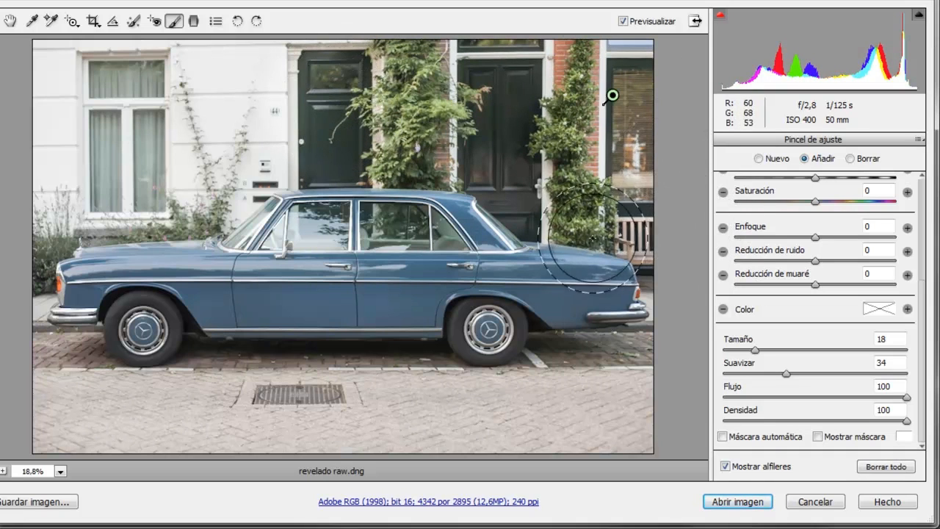
click(843, 439)
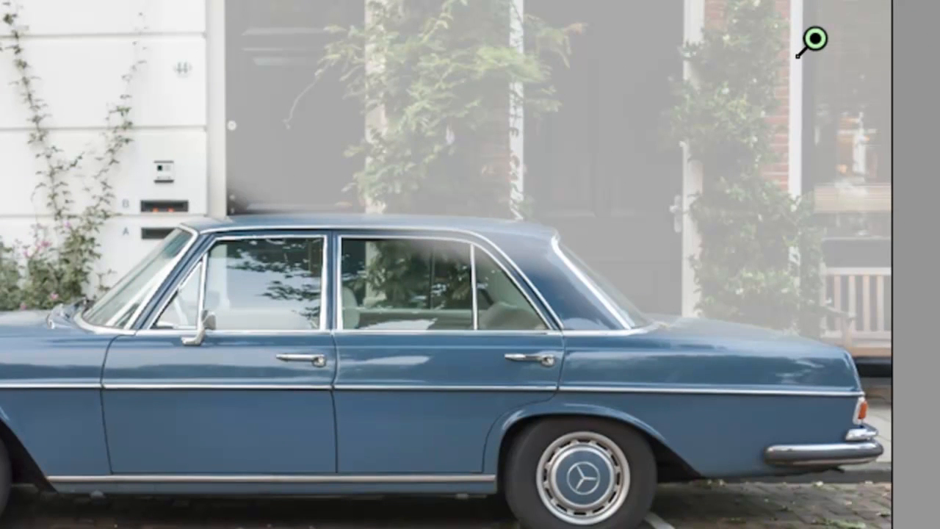
key(Delete)
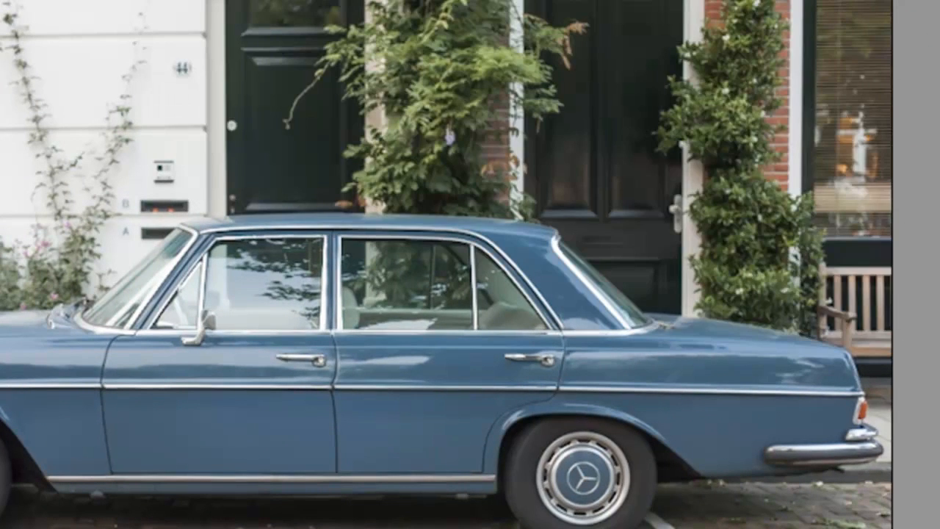
Brighten the doors, climbing plants and bench behind the car with the brush, and paint the rear side window with a smaller brush
mouse_move(729, 160)
mouse_down()
mouse_move(519, 110)
mouse_move(939, 28)
mouse_up()
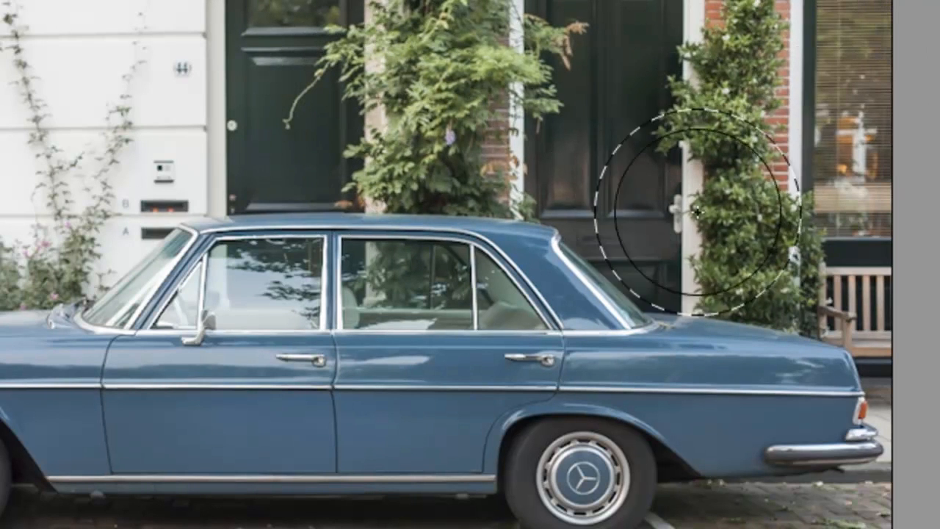
drag(858, 249, 834, 302)
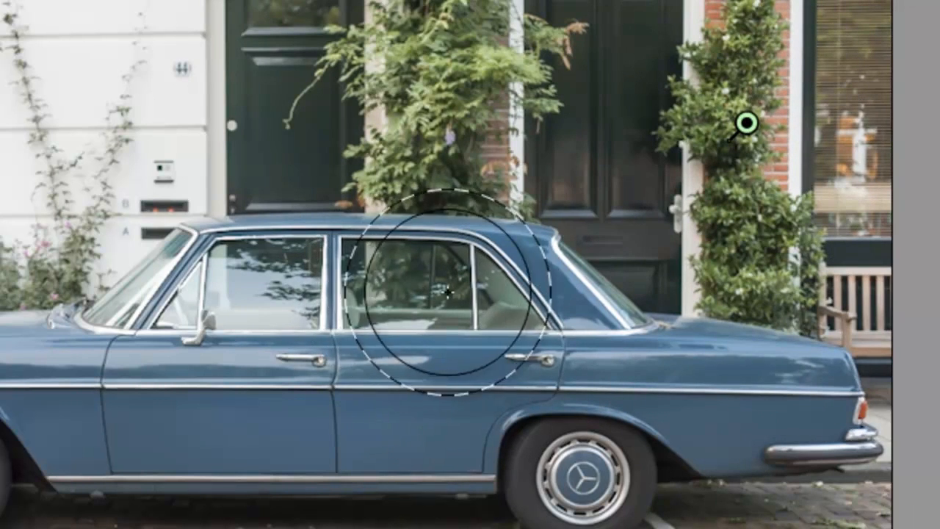
drag(434, 279, 404, 291)
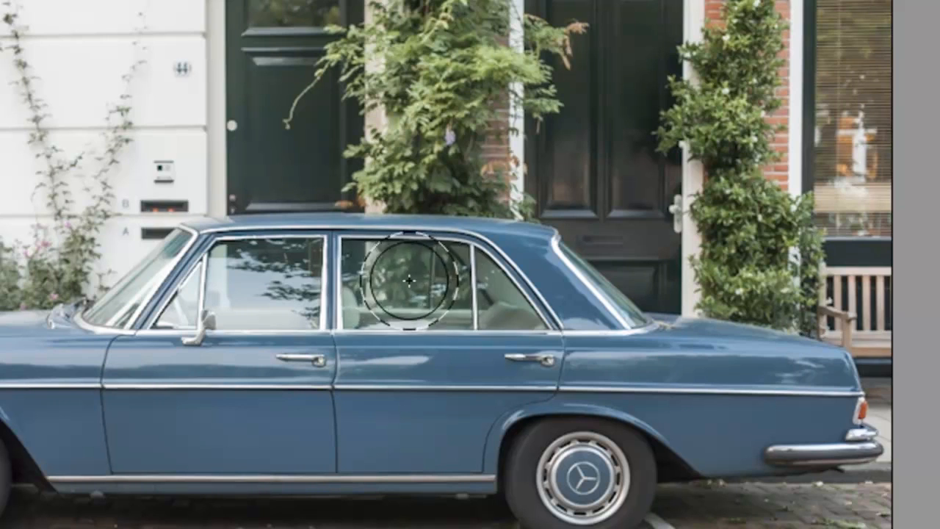
Show the mask of the painted adjustment and switch the brush to Borrar mode
click(746, 123)
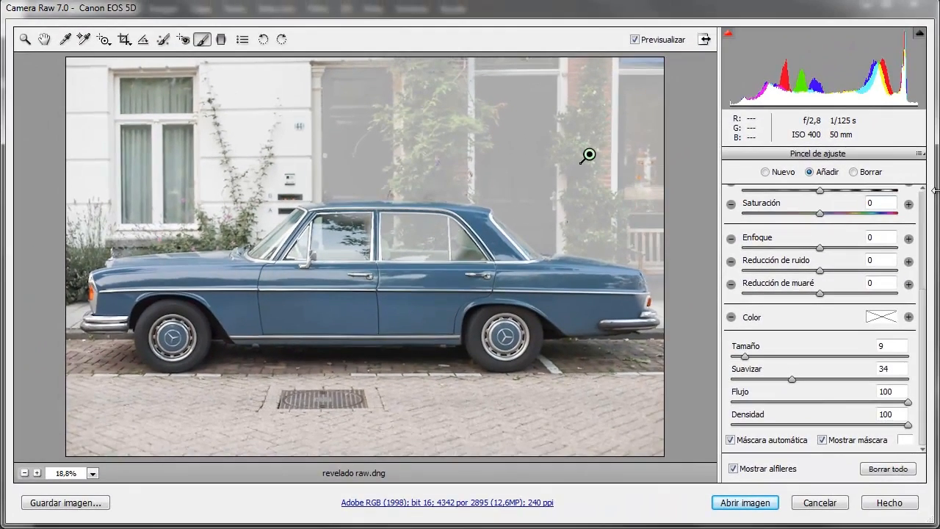
click(869, 173)
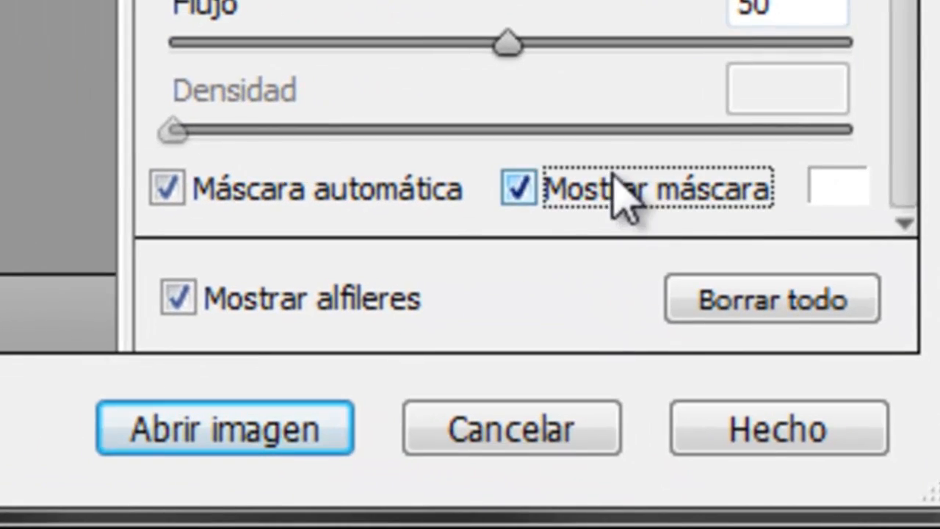
click(855, 440)
click(647, 194)
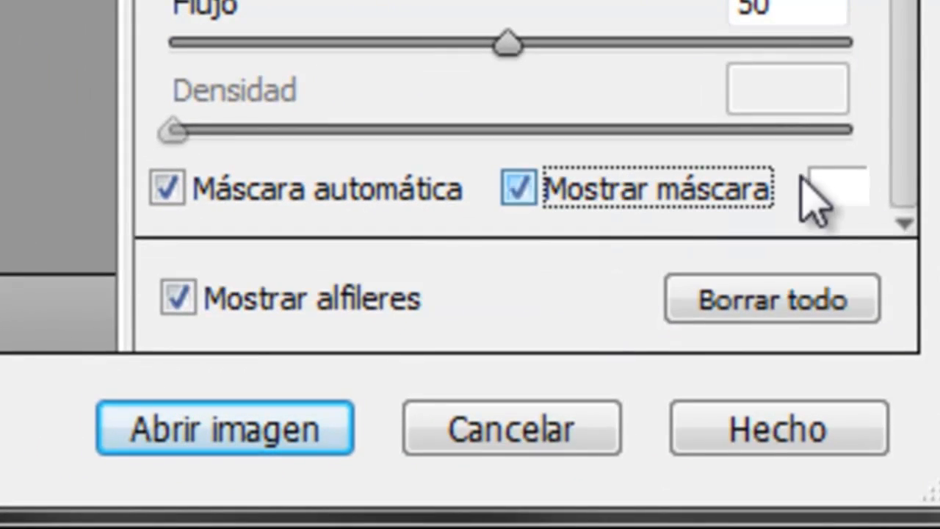
Change the mask overlay colour to red for the affected areas, and hide the mask
click(837, 187)
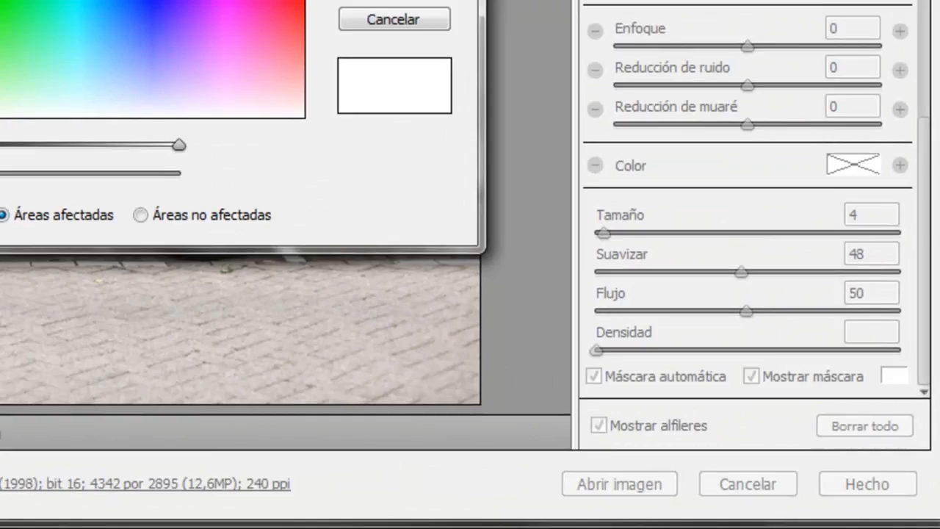
click(76, 113)
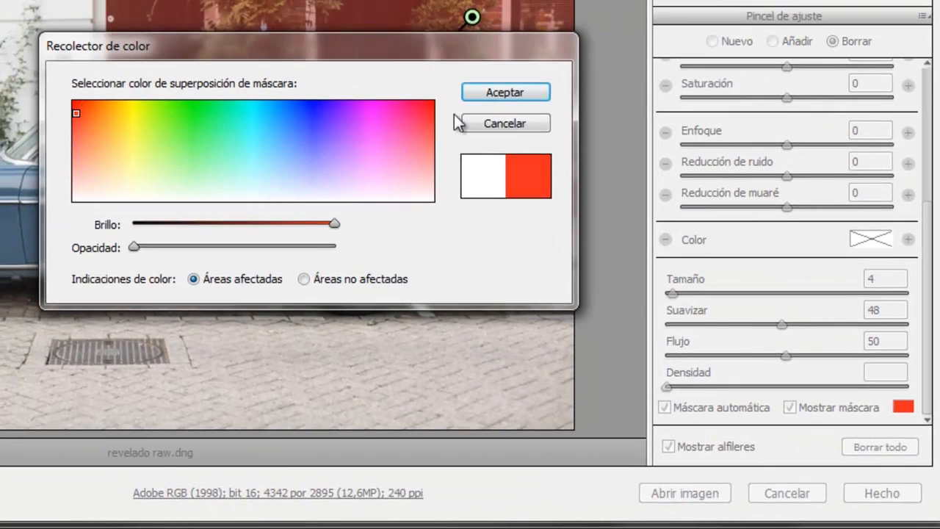
click(507, 93)
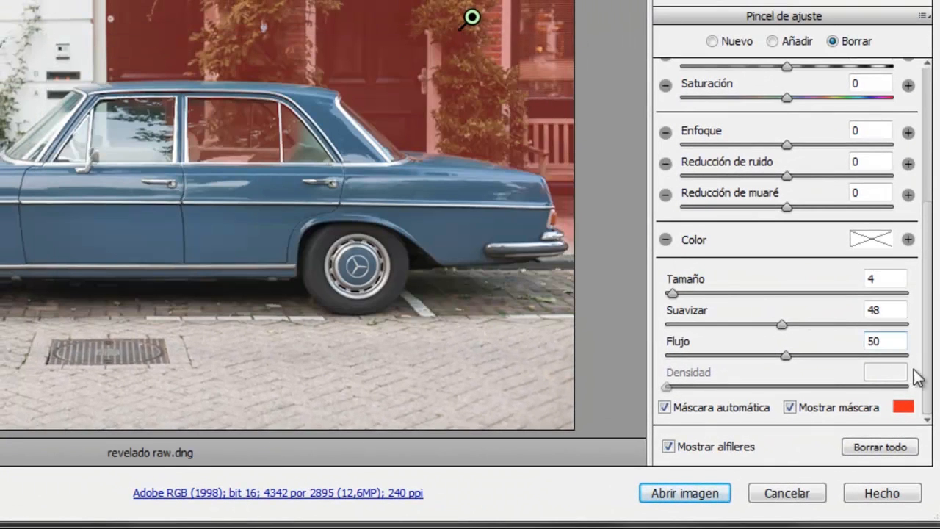
click(807, 408)
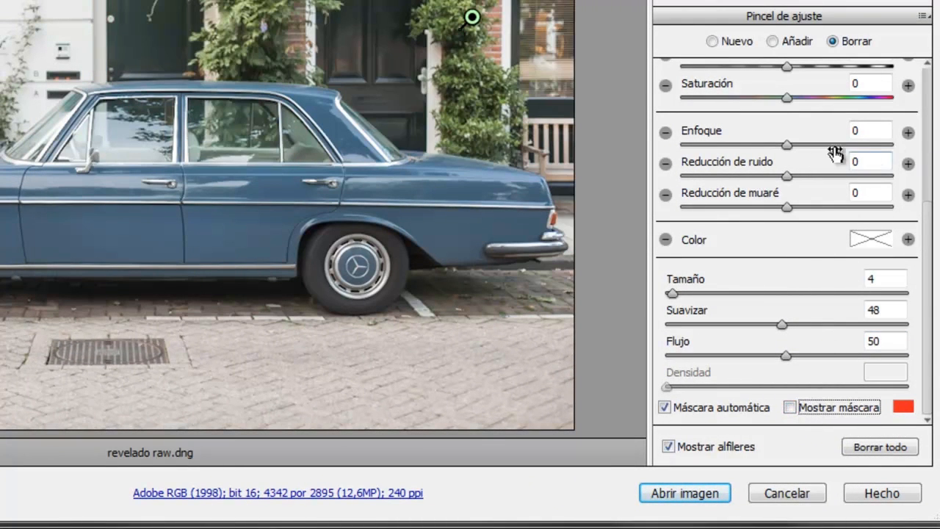
Refine the brushed background by setting Exposición to +0,45, Sombras to +46 and Reducción de ruido to +65
scroll(923, 232, up, 5)
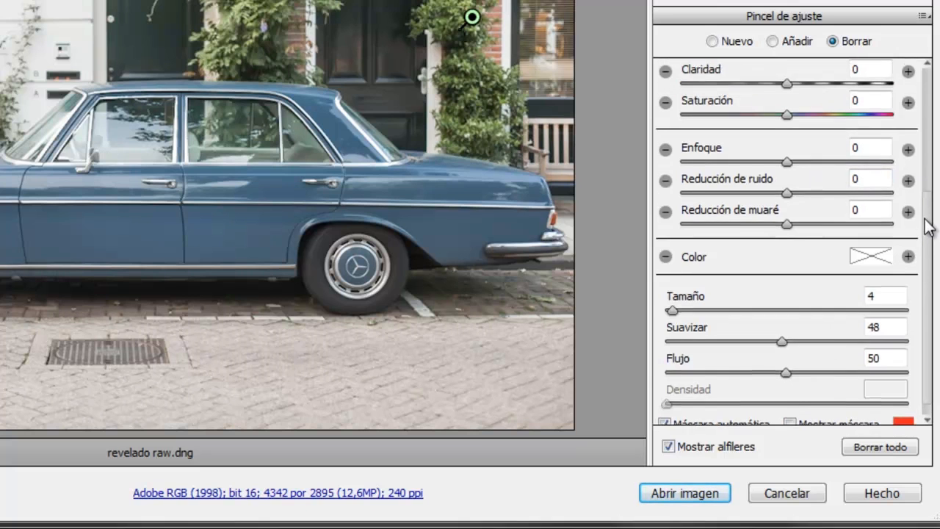
mouse_move(797, 131)
mouse_down()
mouse_move(842, 132)
mouse_move(791, 129)
mouse_up()
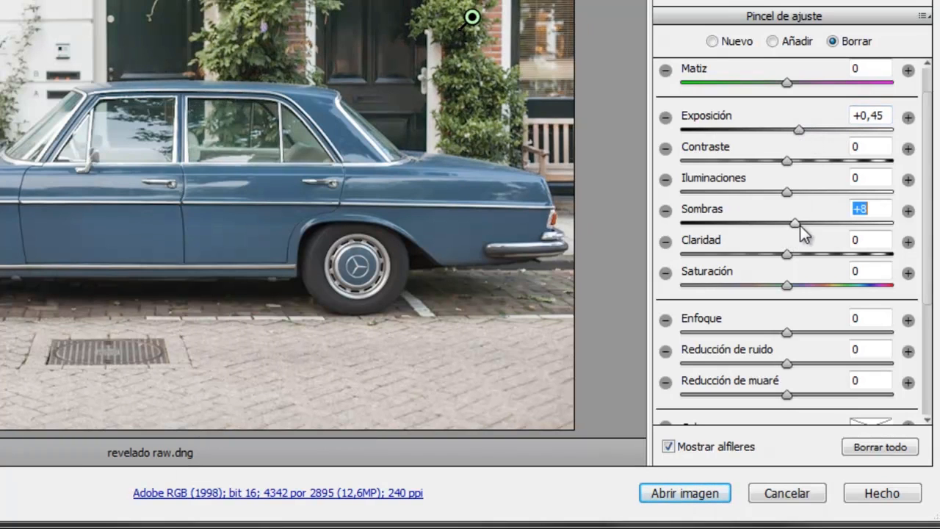
drag(801, 227, 832, 225)
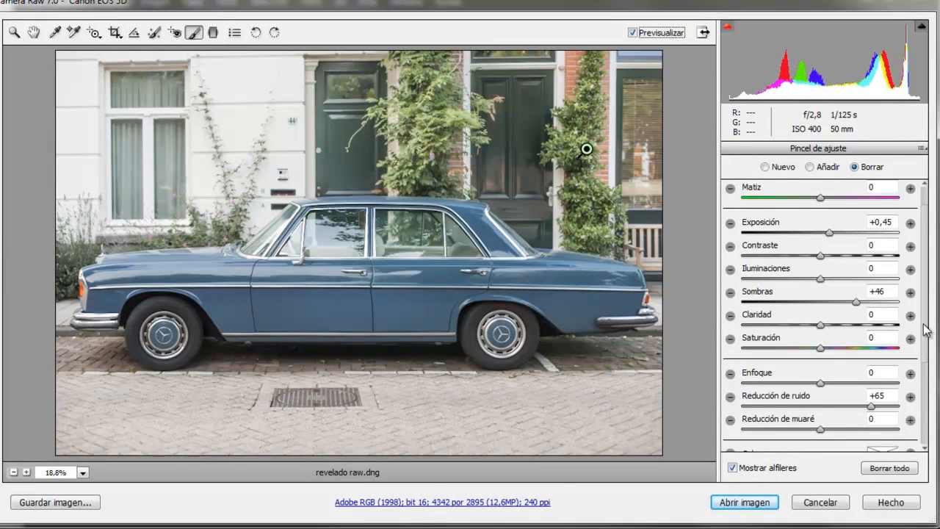
drag(926, 330, 931, 413)
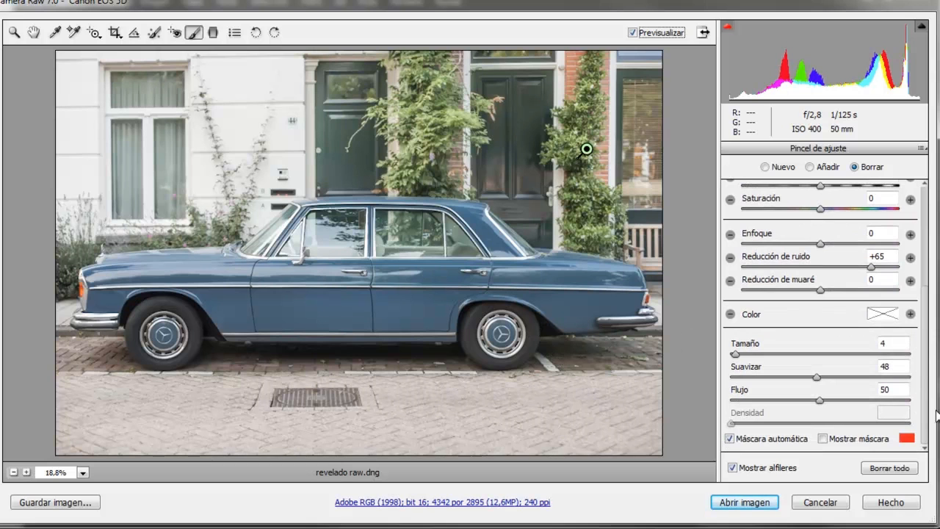
scroll(918, 345, up, 3)
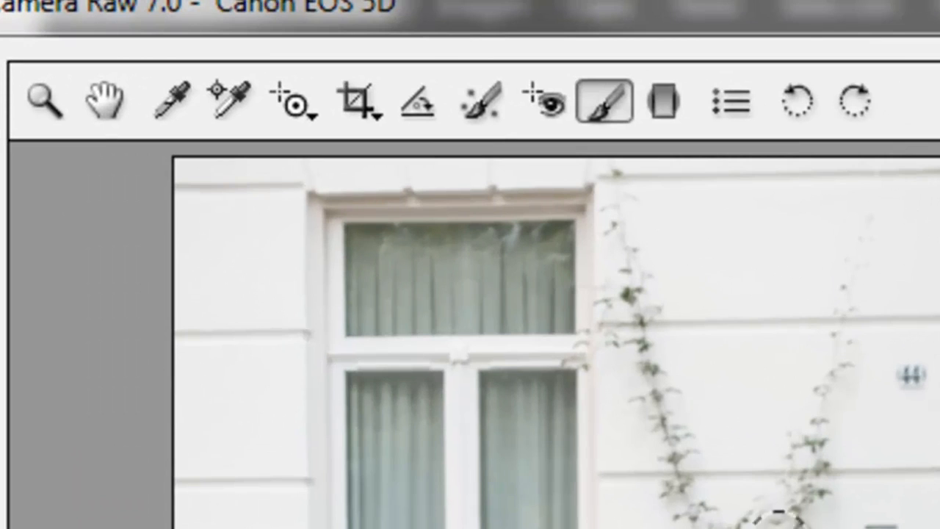
Darken the pavement with a graduated filter from the photo's bottom edge up to the wheels at Exposición -1,30, and adjust its Exposición to -0,95
click(670, 104)
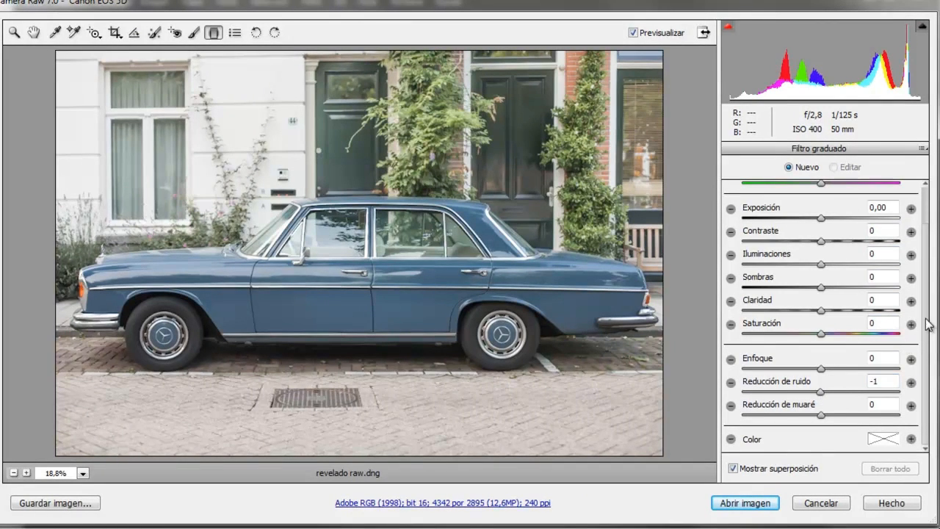
scroll(918, 294, up, 2)
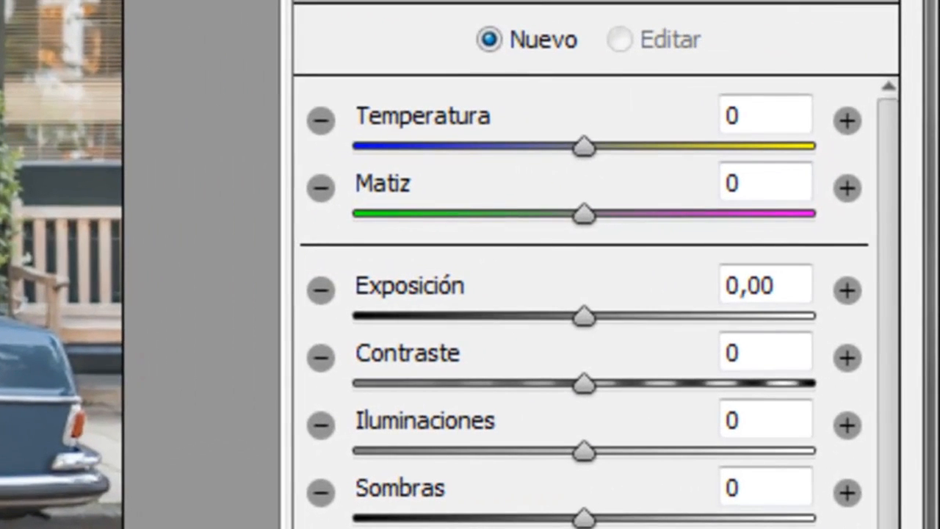
drag(570, 316, 507, 316)
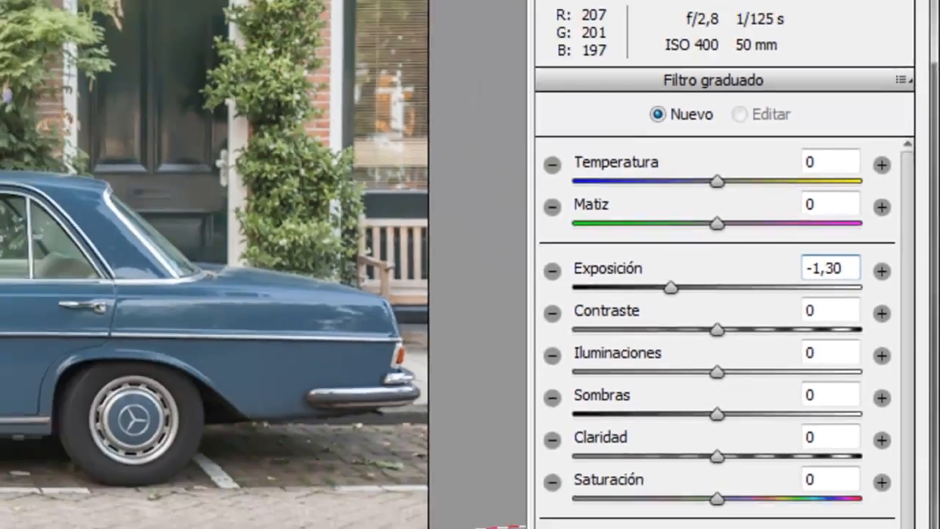
drag(348, 451, 348, 366)
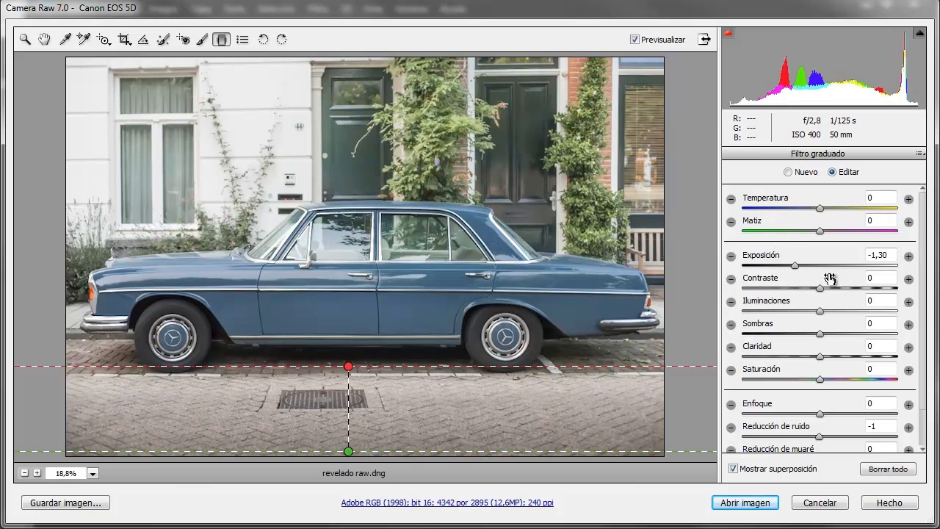
mouse_move(795, 267)
mouse_down()
mouse_move(803, 264)
mouse_move(782, 266)
mouse_move(803, 264)
mouse_up()
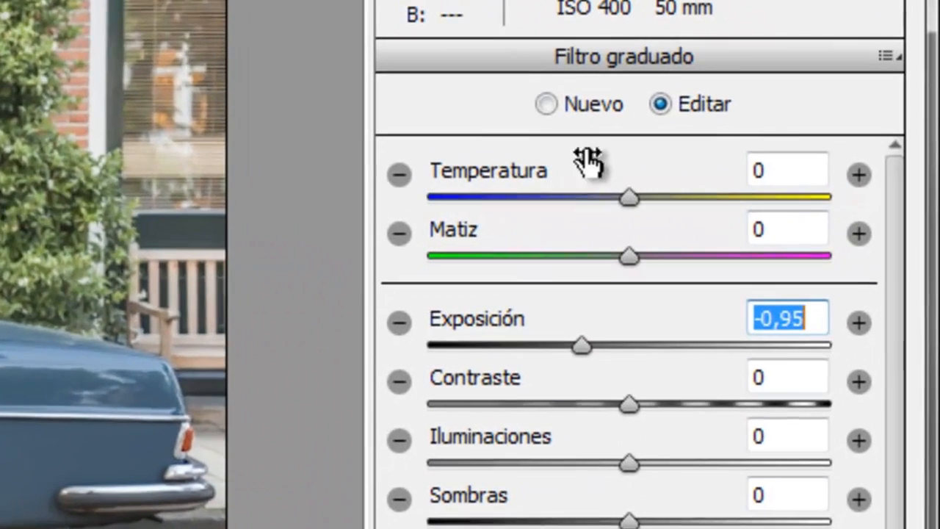
Add a new graduated filter at Temperatura +36 and Exposición -0,40 from the upper part of the green door down to the wheels
click(805, 173)
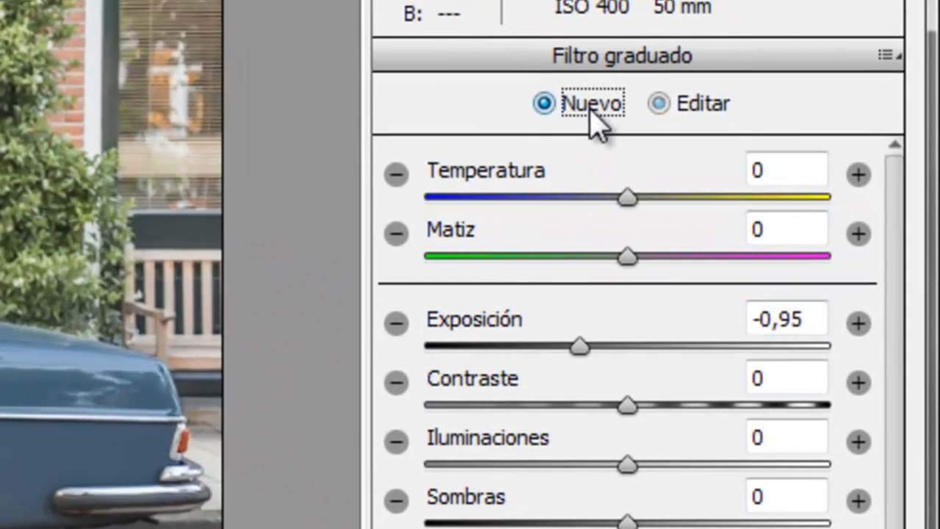
drag(638, 196, 694, 200)
drag(579, 346, 619, 357)
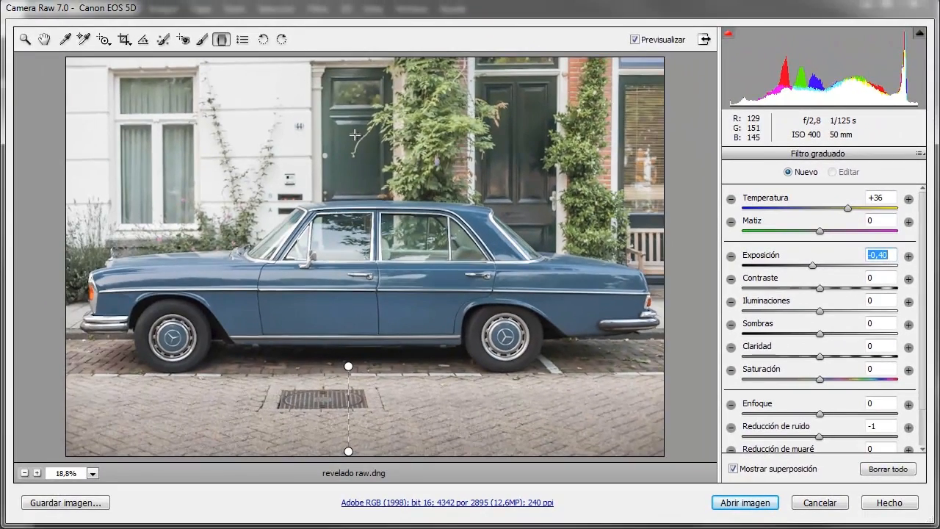
drag(351, 92, 348, 284)
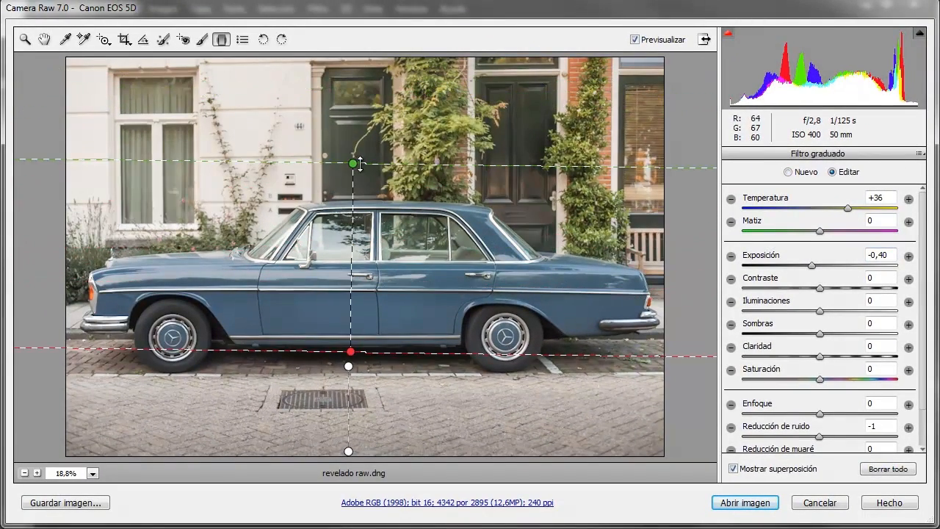
drag(351, 160, 351, 150)
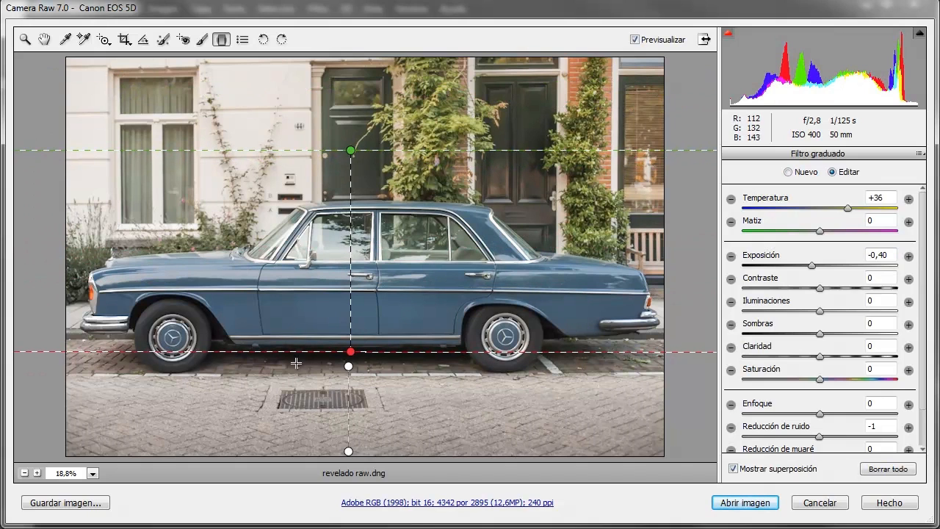
Examine the photo with the graduated filter overlay shown and hidden, and check the adjustment brush pins the same way
key(v)
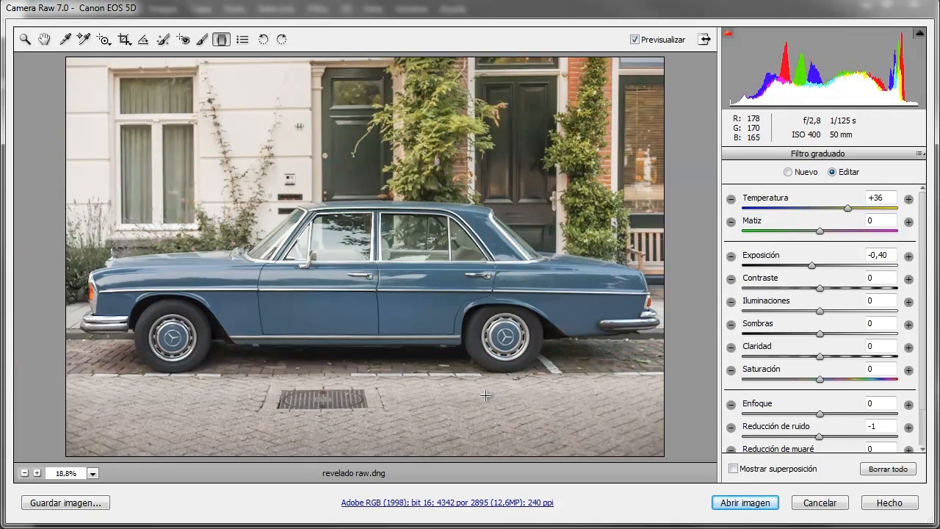
key(v)
key(v)
key(v)
key(v)
key(v)
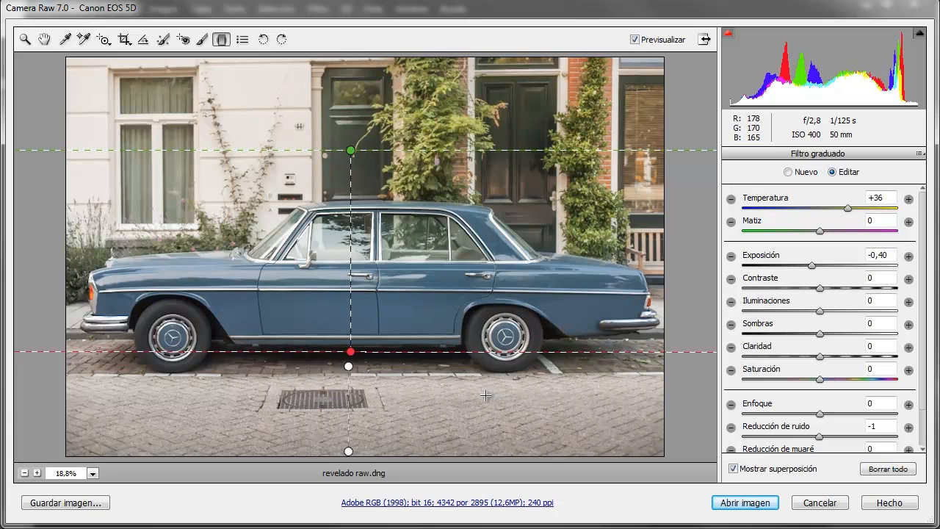
key(v)
key(v)
key(v)
click(202, 39)
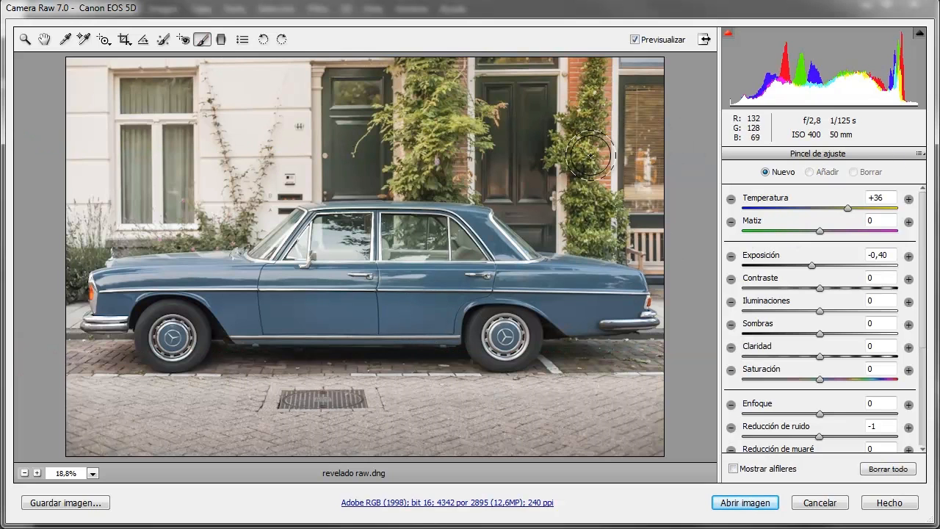
key(v)
key(v)
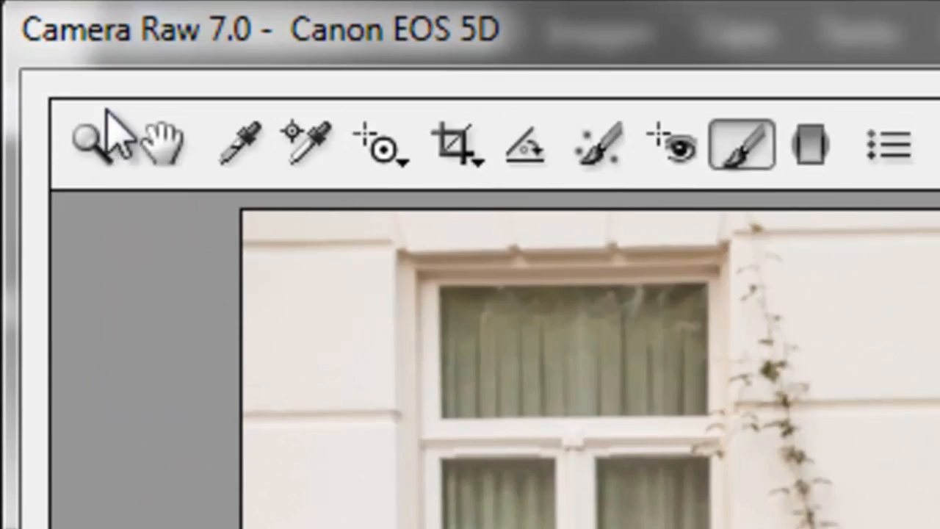
Leave the local adjustments with the Hand tool and set the post-crop vignette's Cantidad to -23 in Efectos
click(163, 143)
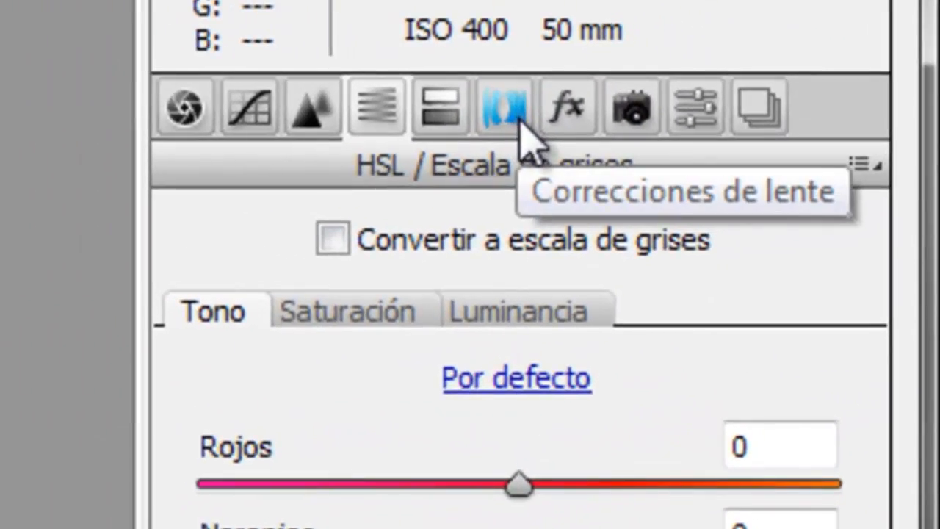
click(566, 125)
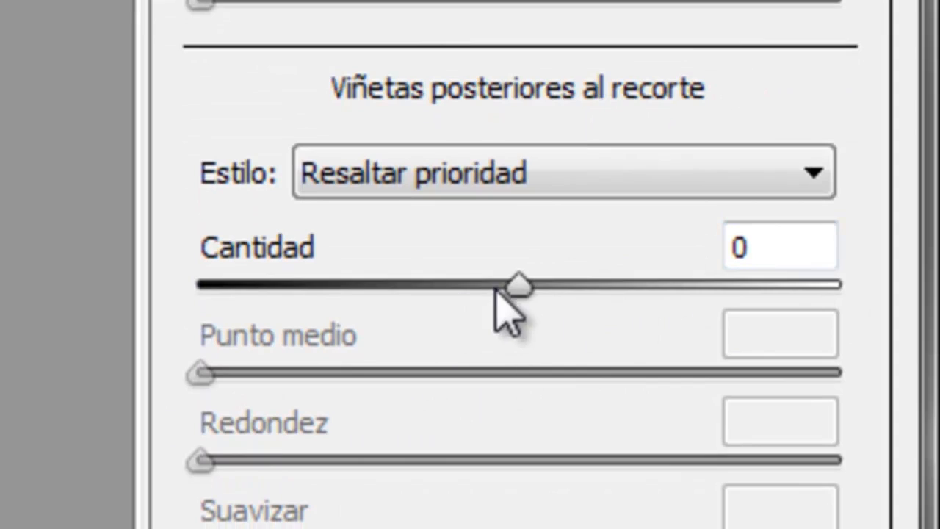
drag(514, 285, 485, 286)
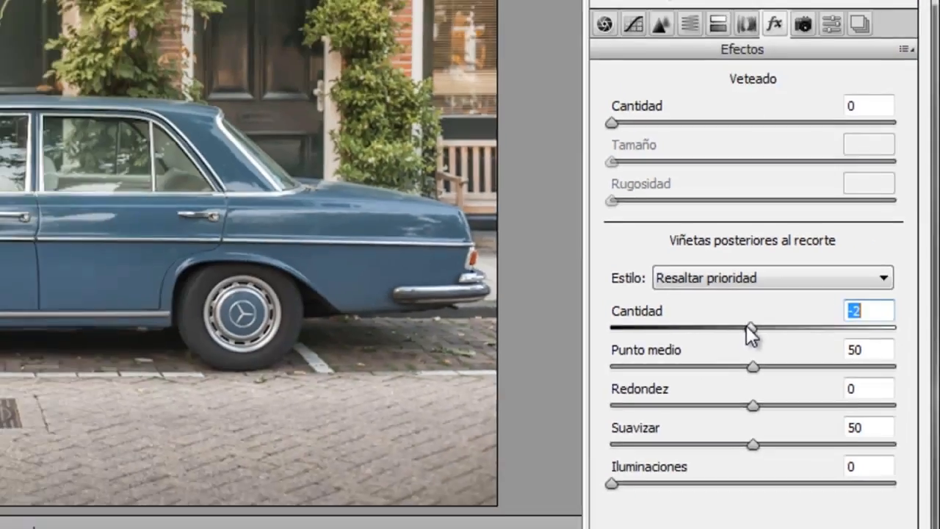
mouse_move(812, 344)
mouse_down()
mouse_move(791, 344)
mouse_move(811, 348)
mouse_up()
Try the vignette style Prioridad de color, settle on Superposición de pintura, and compare the photo with the preview off and on
click(804, 309)
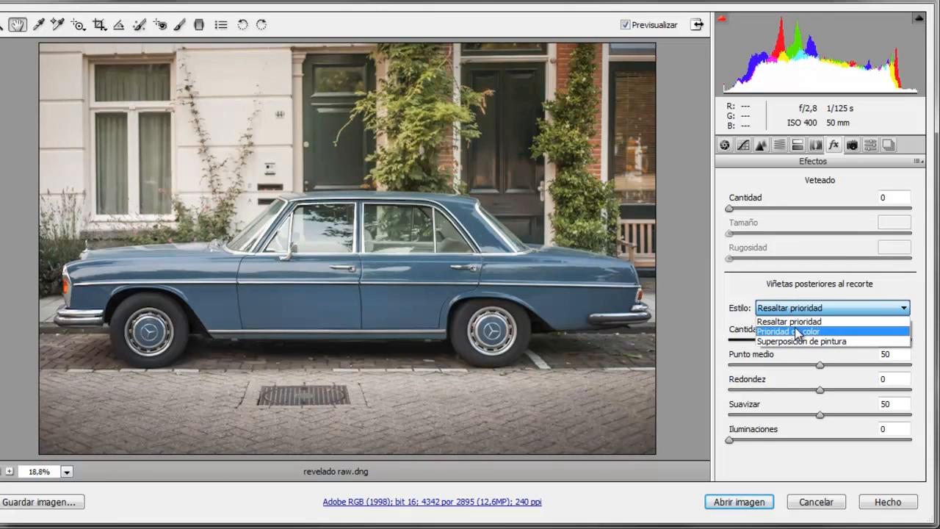
click(790, 330)
click(808, 308)
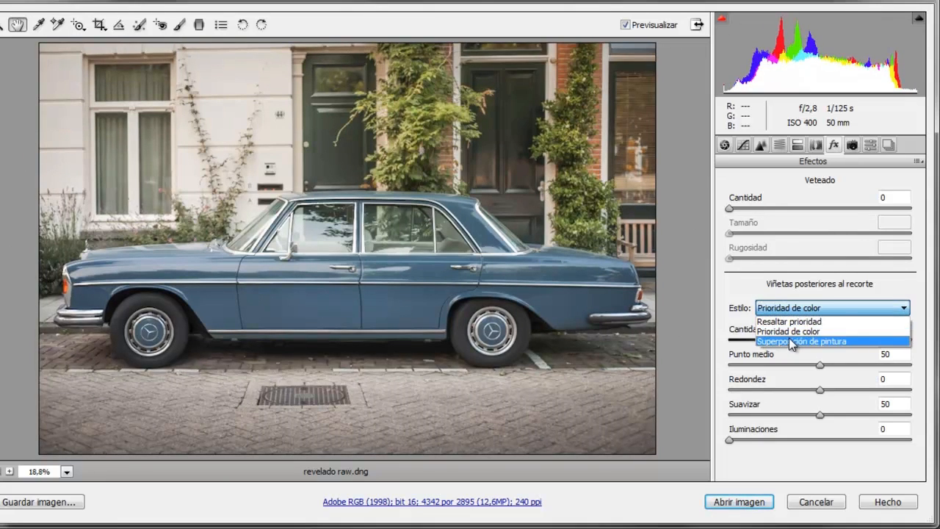
click(794, 341)
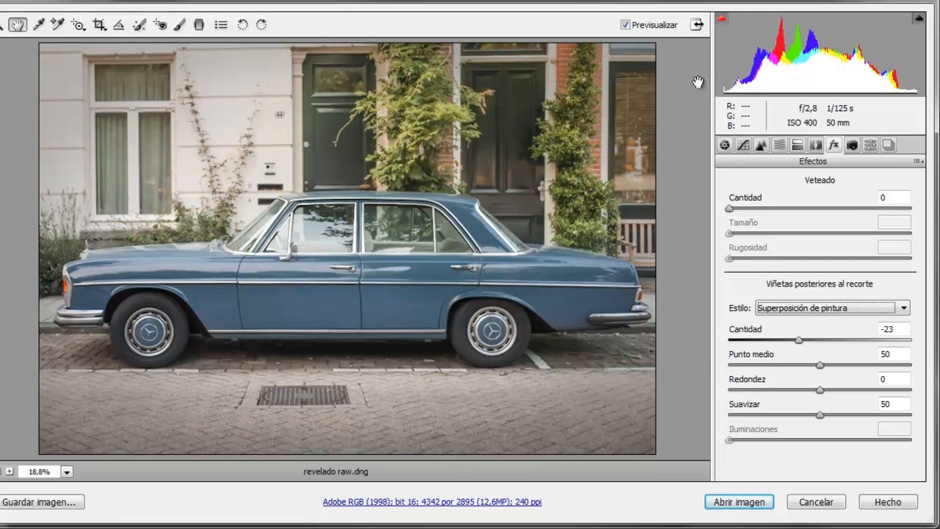
click(650, 27)
click(649, 26)
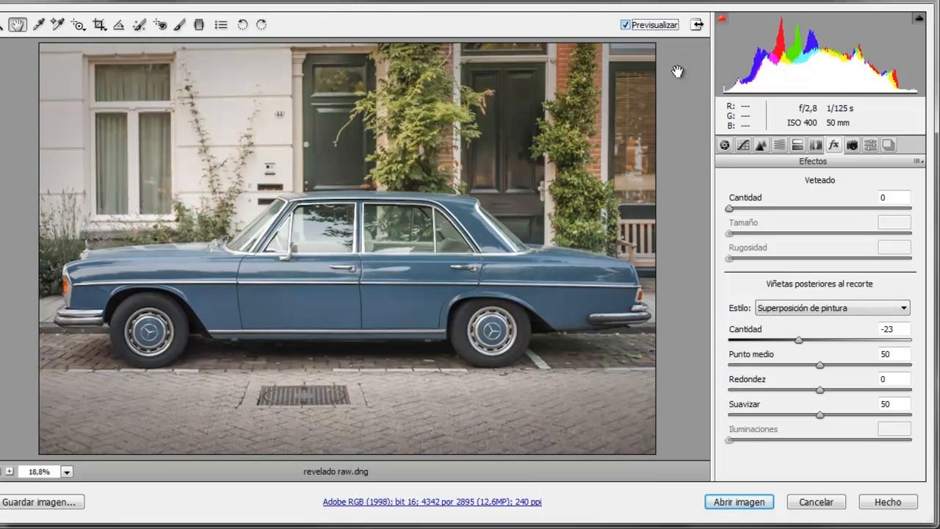
Soften the vignette to a Cantidad of -12 and compare the photo with the preview off and on
drag(806, 341, 816, 340)
click(655, 27)
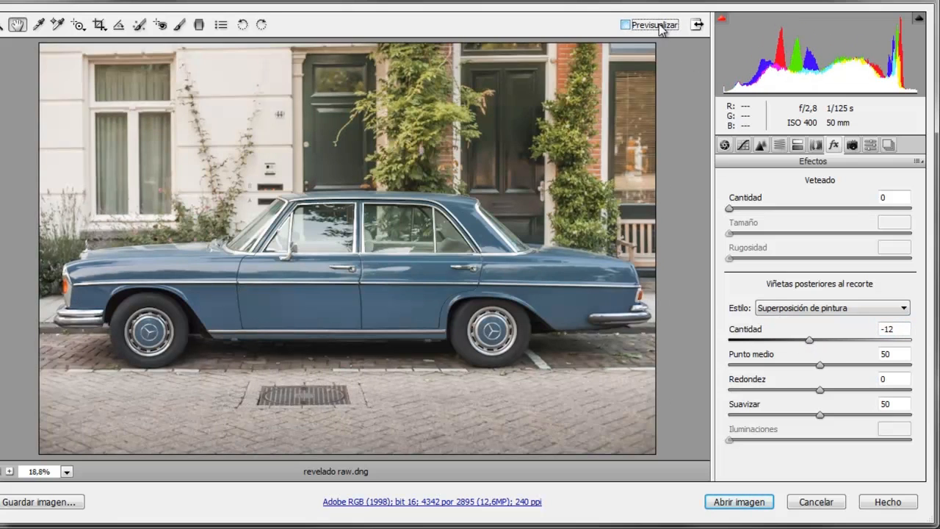
click(654, 27)
click(653, 26)
click(653, 26)
click(653, 26)
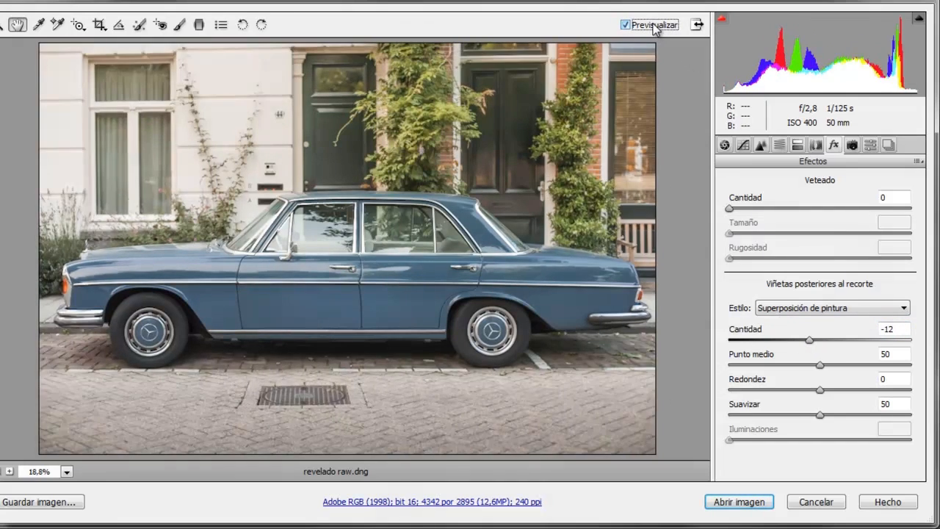